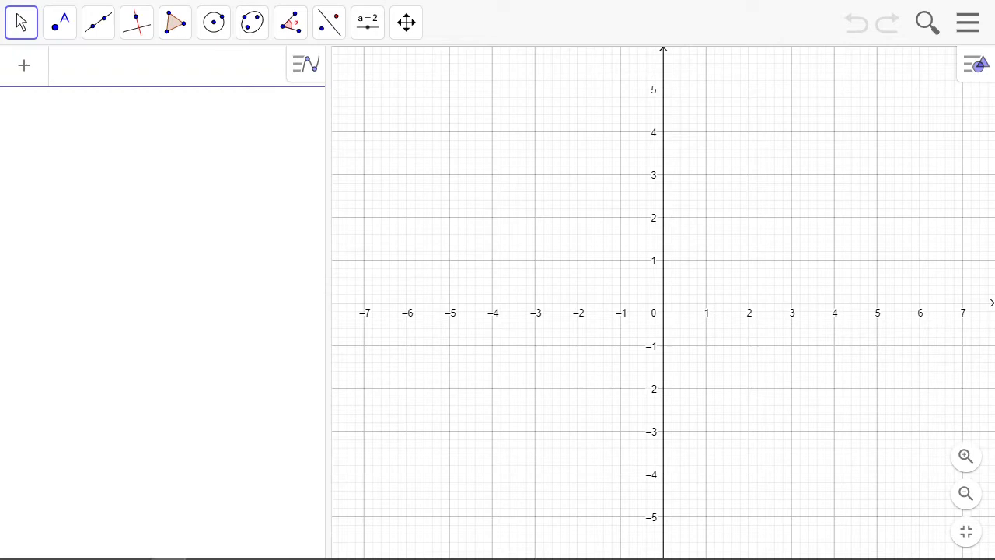
# Bring the PicPick table of marks 1–10 with cumulative frequencies up to 40 over the graph
pyautogui.moveTo(0, 191); pyautogui.dragTo(656, 86)
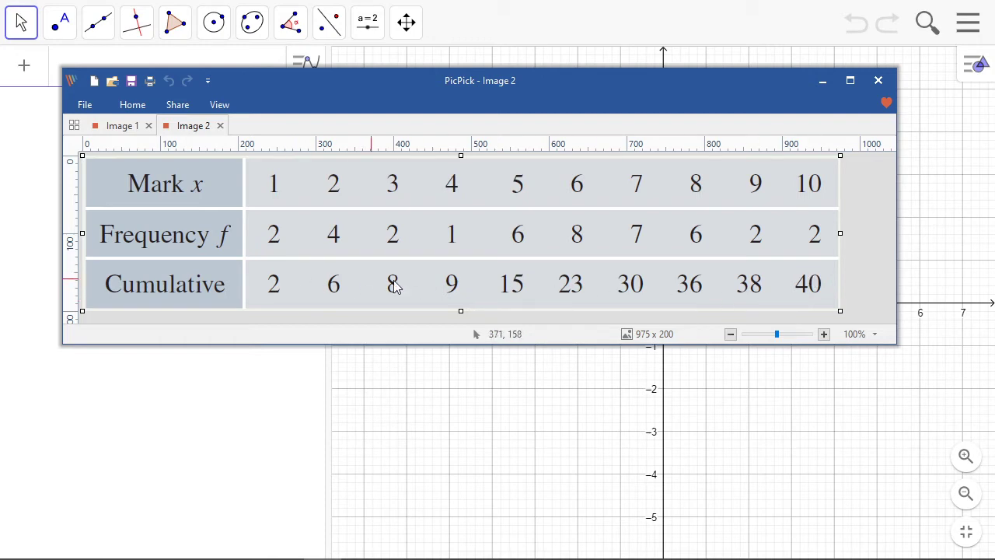
# Put away the PicPick image and show the Spreadsheet view beside the graph
pyautogui.click(3, 151)
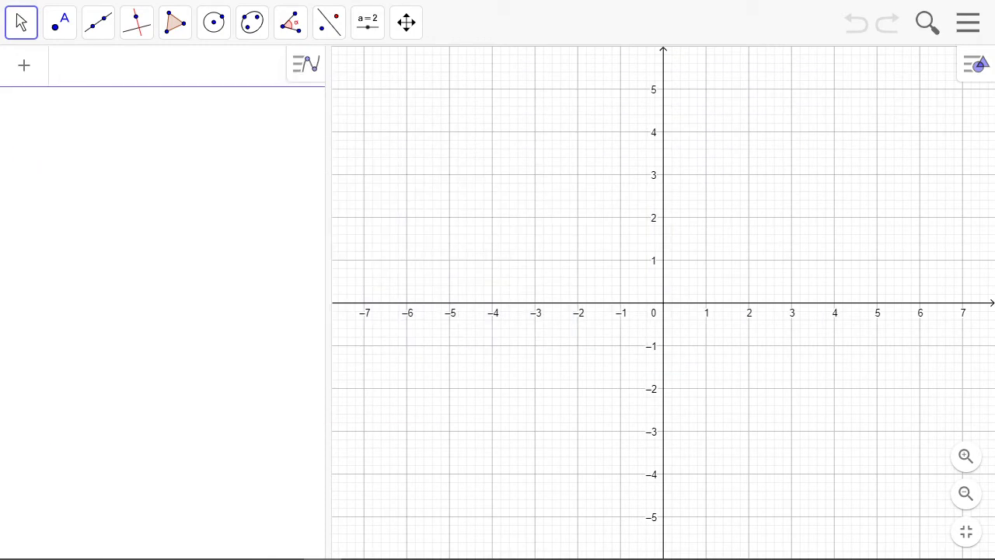
pyautogui.click(979, 70)
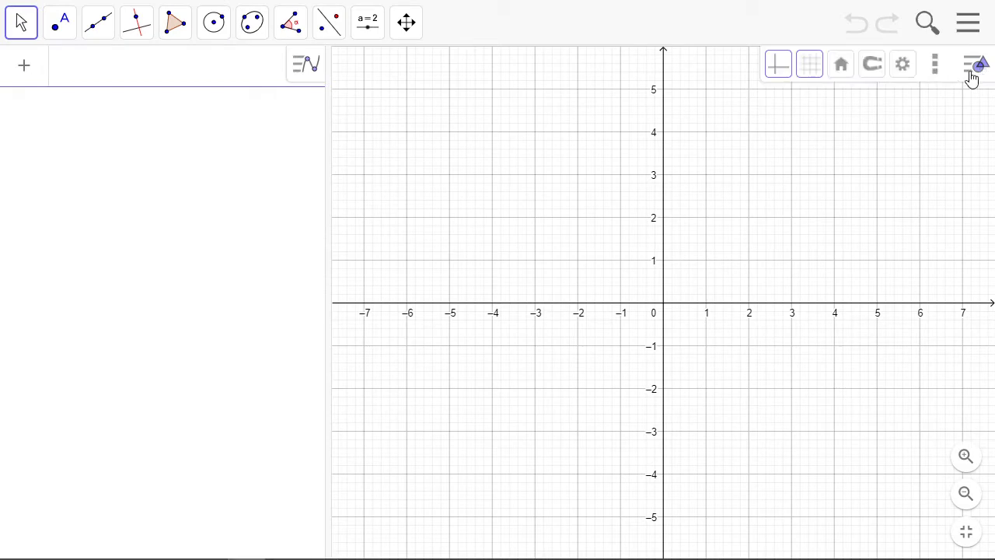
pyautogui.click(968, 22)
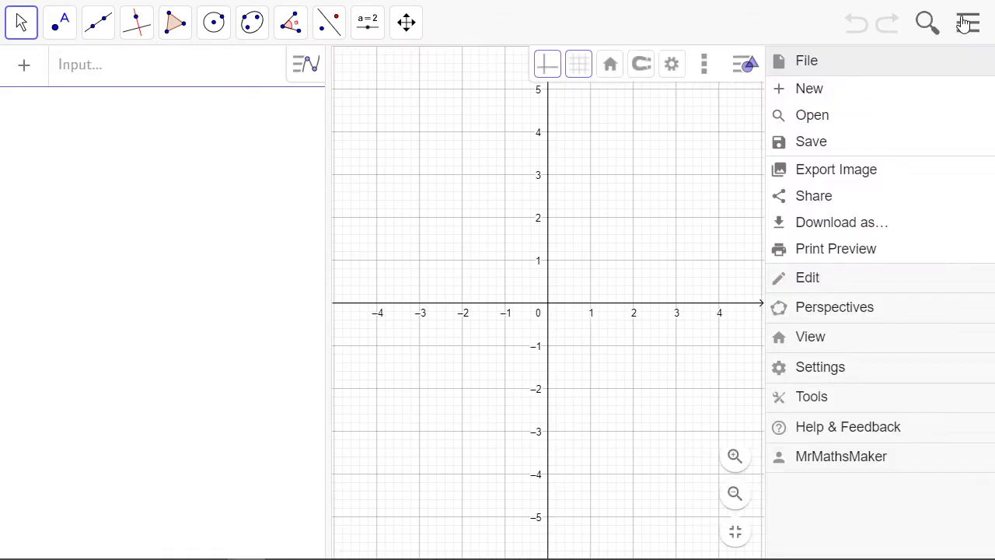
pyautogui.click(823, 345)
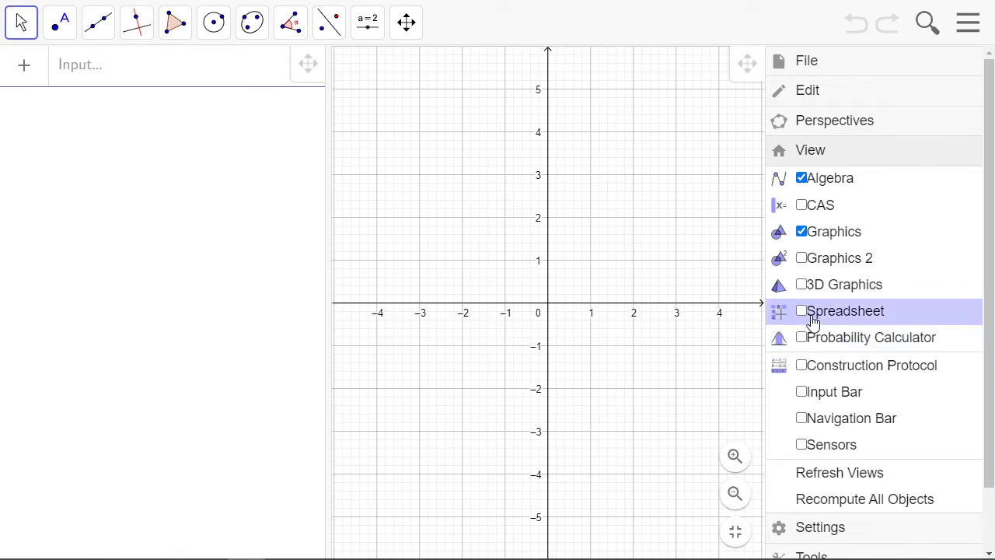
pyautogui.click(801, 311)
pyautogui.click(741, 304)
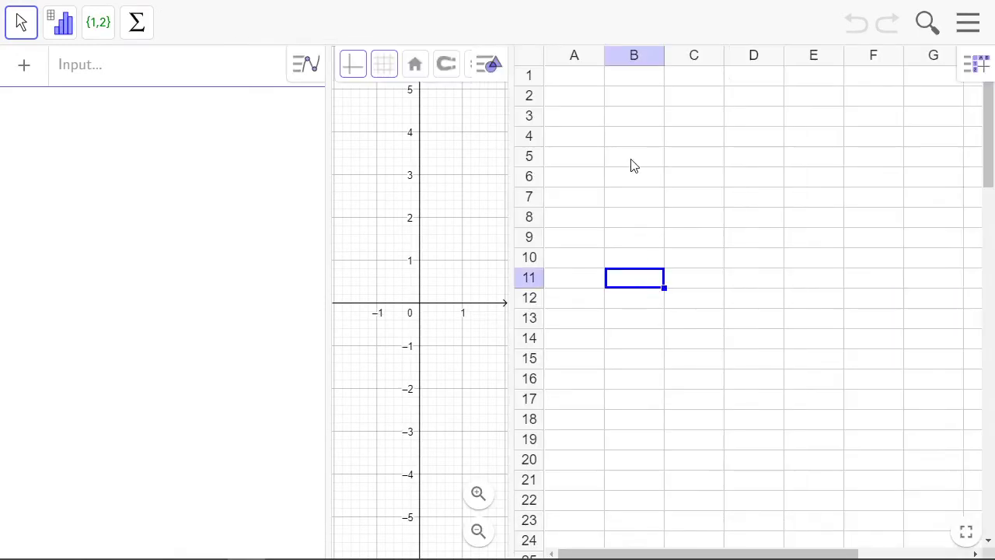
# Enter the headers Mark, Freq, Cumulative and Bound in cells A1–D1
pyautogui.click(569, 82)
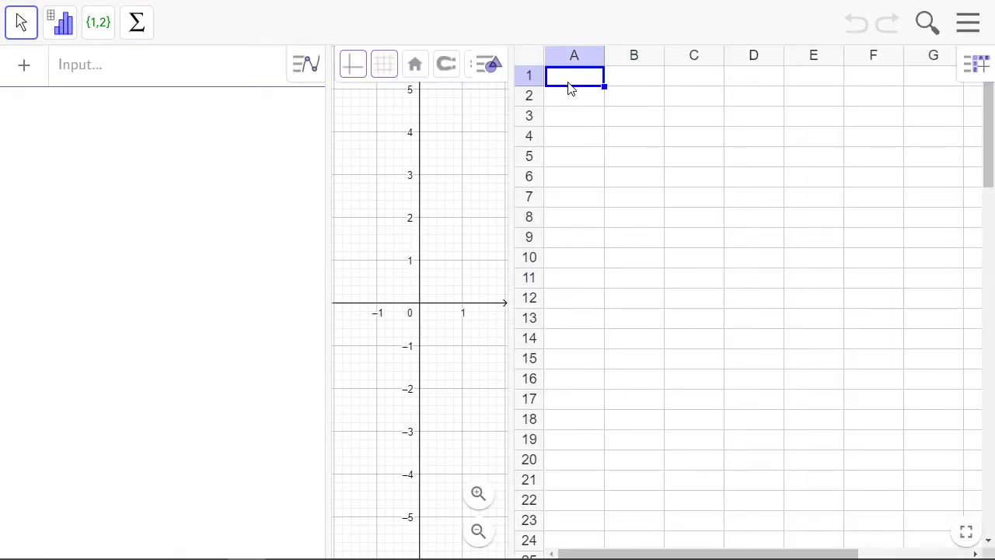
pyautogui.write('Mark')
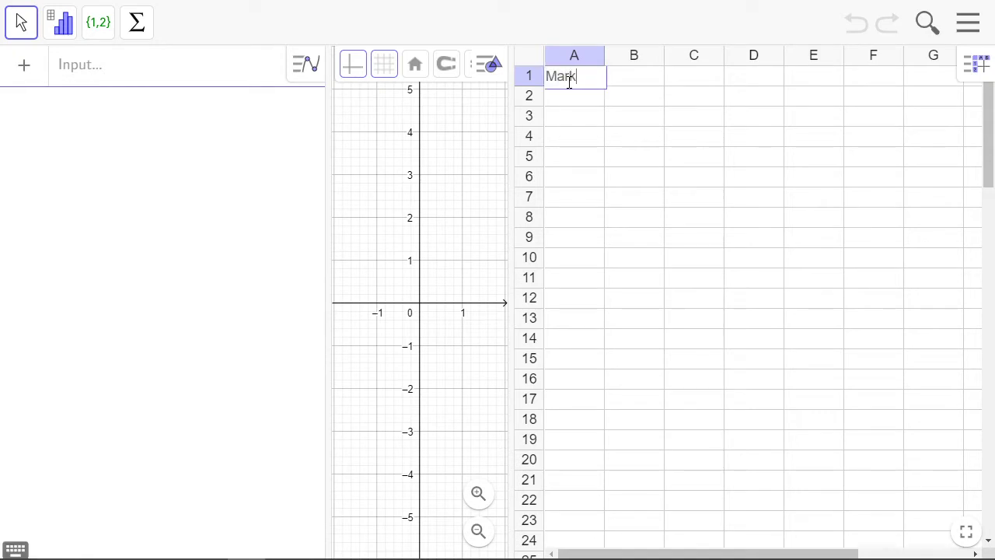
pyautogui.press('Tab')
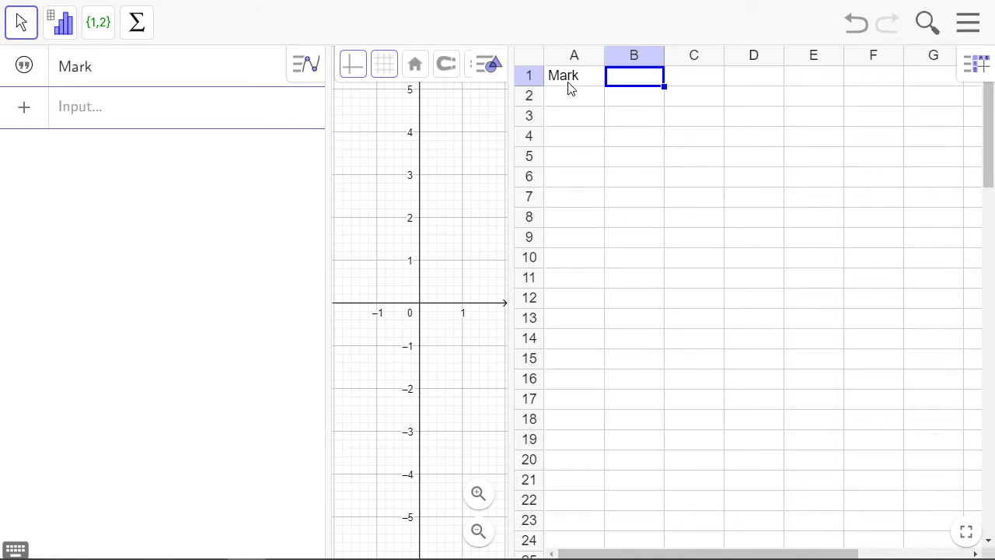
pyautogui.write('Freq')
pyautogui.press('Tab')
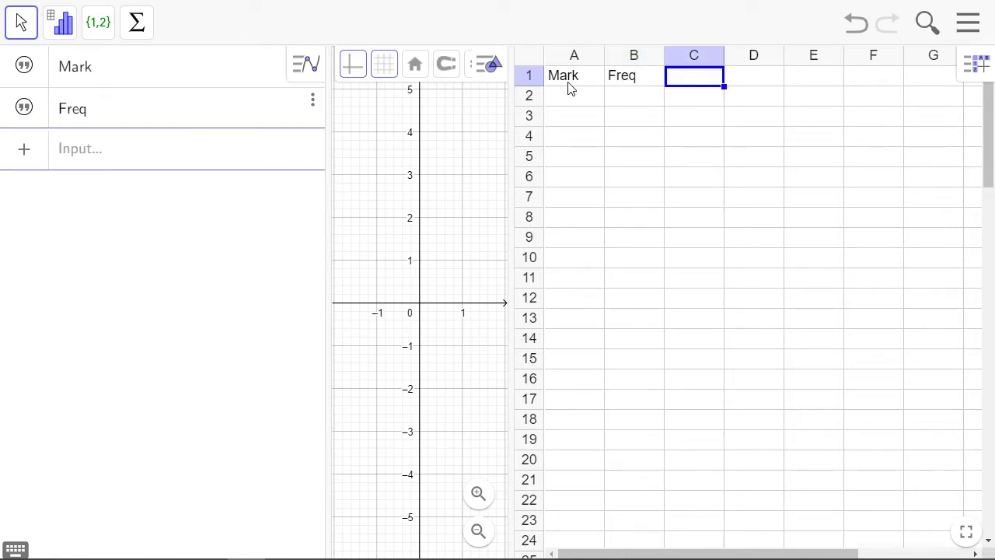
pyautogui.write('Cum')
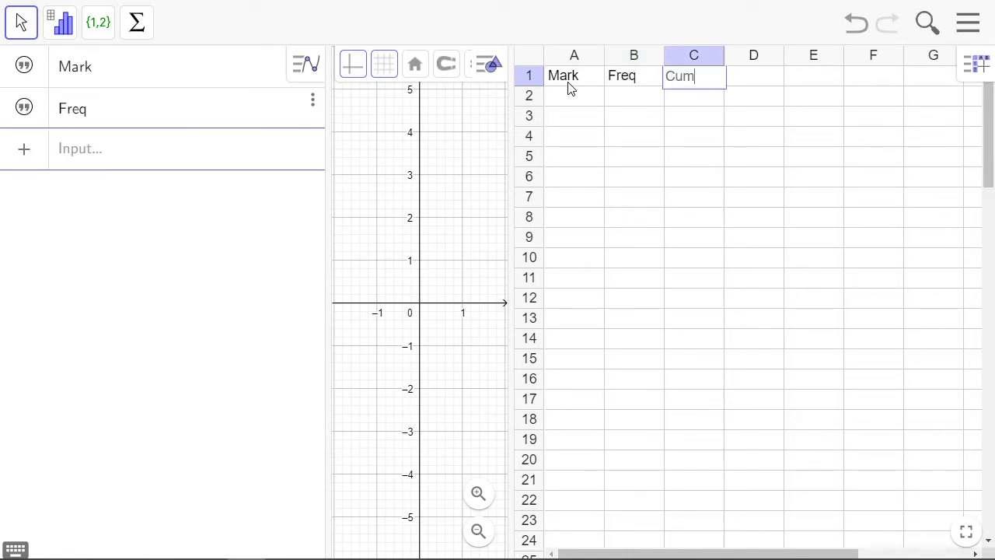
pyautogui.write('ulative')
pyautogui.press('Return')
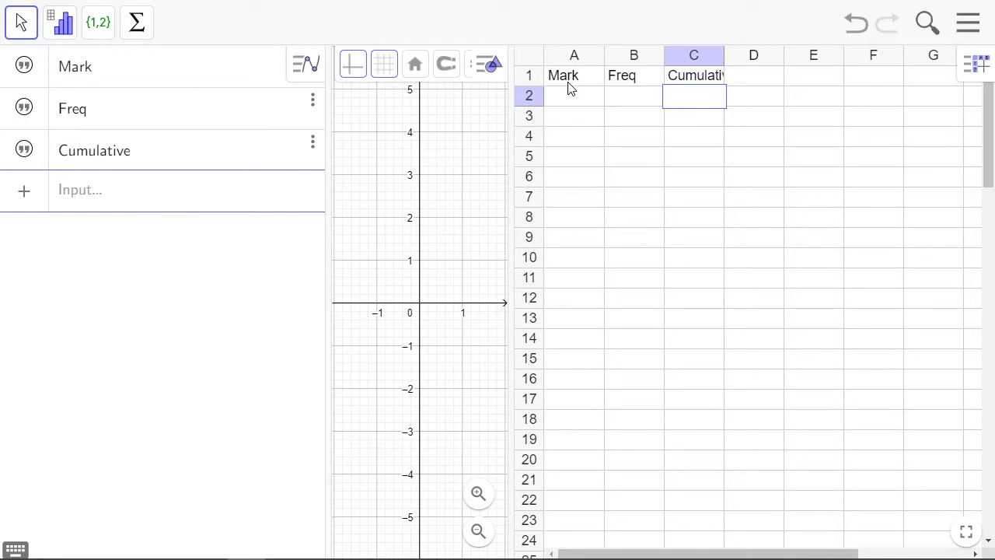
pyautogui.press('Up')
pyautogui.press('Right')
pyautogui.write('Bounda')
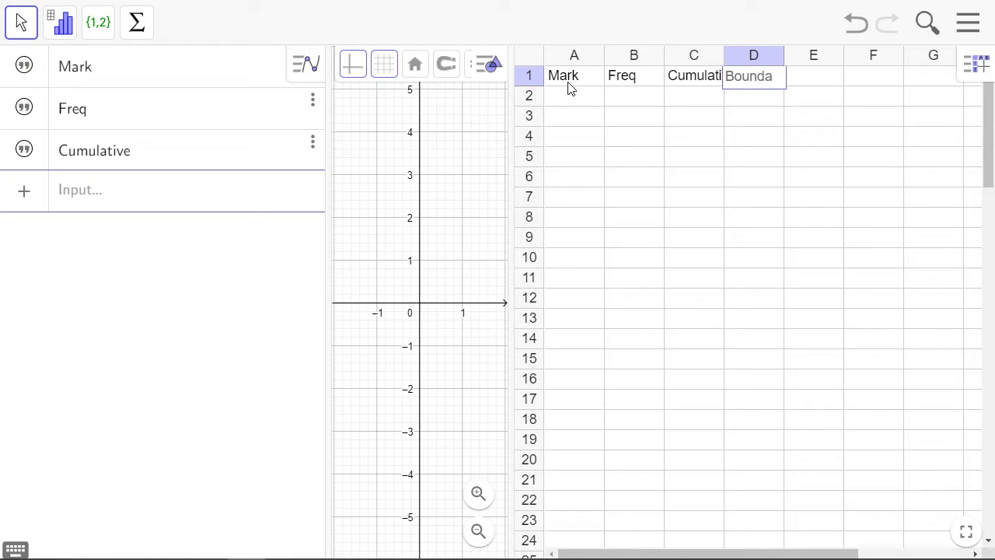
pyautogui.press('BackSpace')
pyautogui.press('Return')
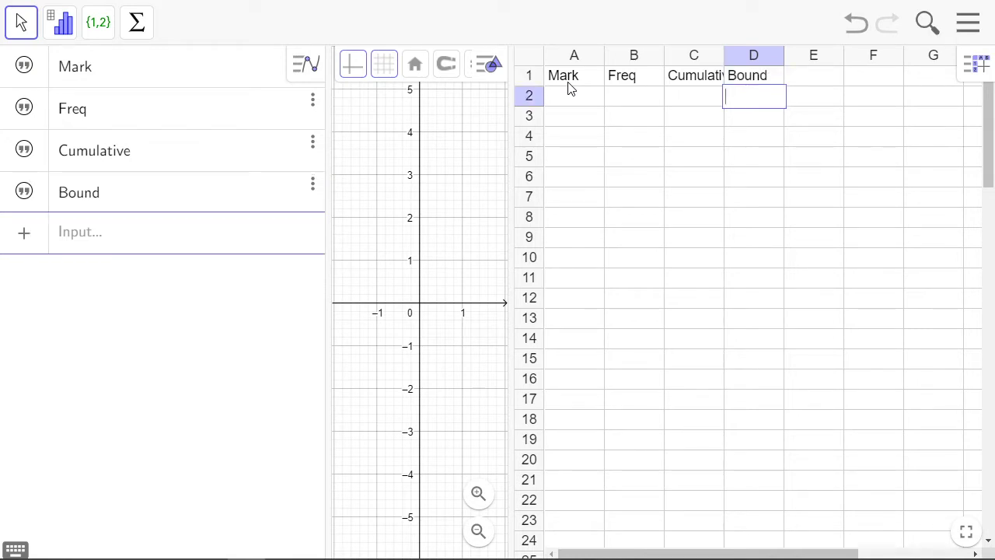
# Enter the marks 1 to 10 down A3:A12
pyautogui.press('Left')
pyautogui.press('Left')
pyautogui.press('Left')
pyautogui.press('Down')
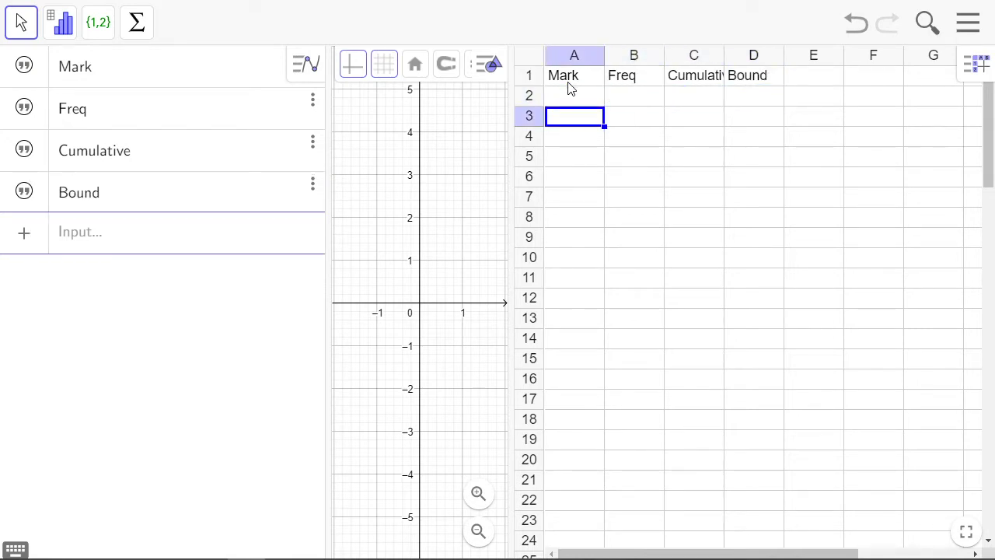
pyautogui.write('1')
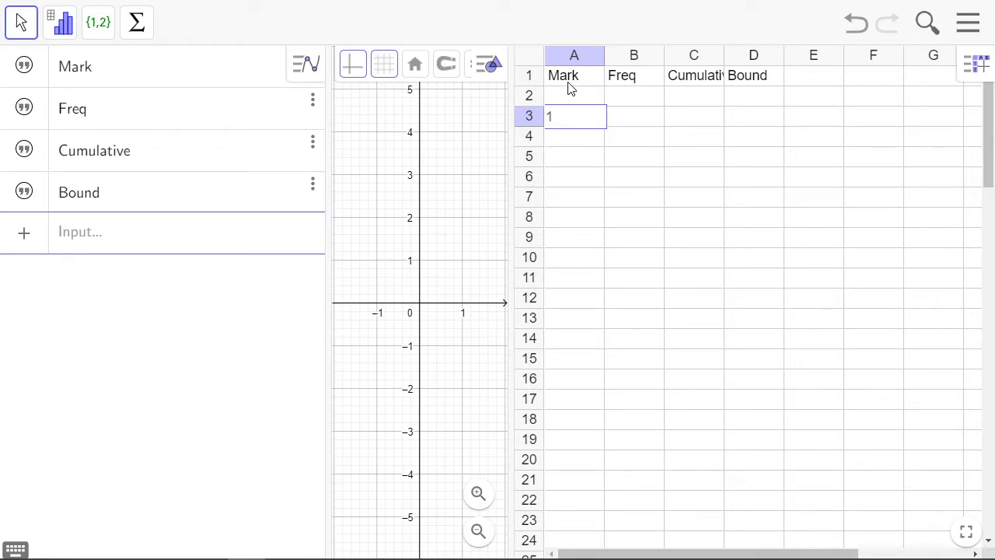
pyautogui.press('Return')
pyautogui.write('2')
pyautogui.press('Return')
pyautogui.write('3')
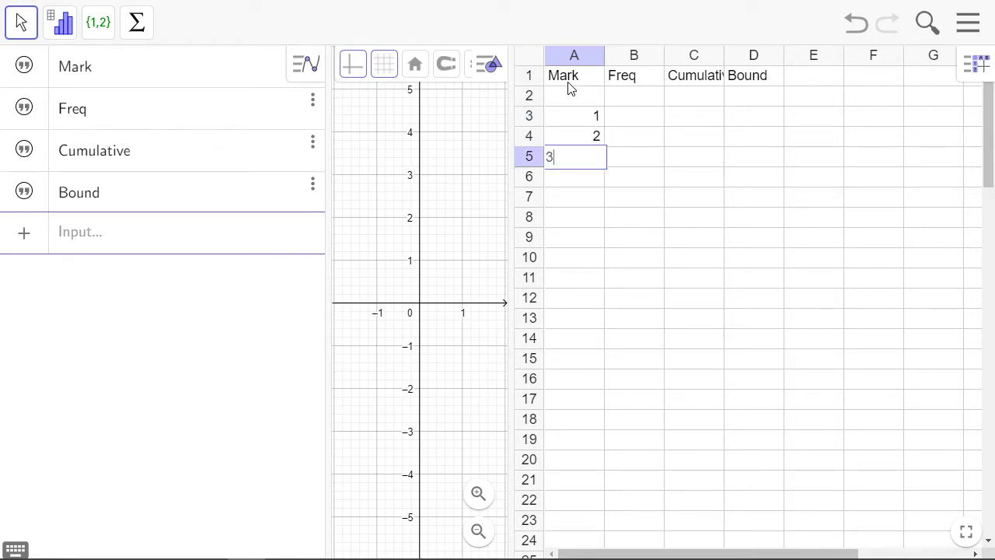
pyautogui.press('Return')
pyautogui.write('4')
pyautogui.press('Return')
pyautogui.write('5')
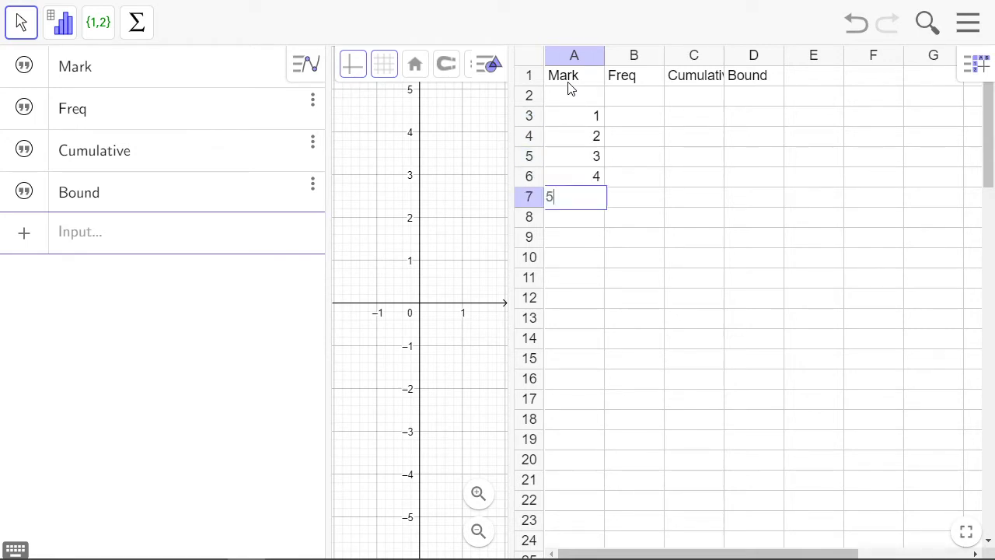
pyautogui.press('Return')
pyautogui.write('6')
pyautogui.press('Return')
pyautogui.write('7')
pyautogui.press('Return')
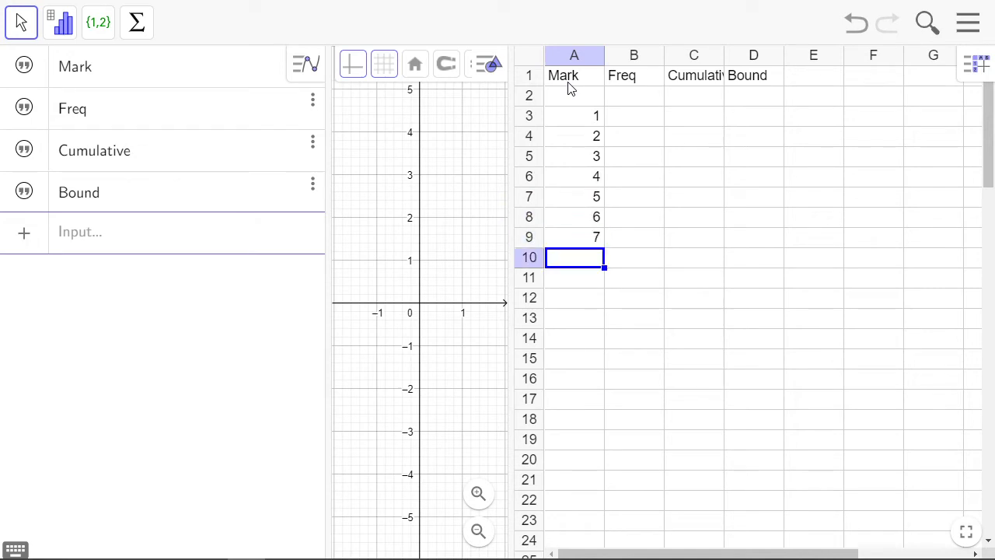
pyautogui.write('8')
pyautogui.press('Return')
pyautogui.write('9')
pyautogui.press('Return')
pyautogui.write('10')
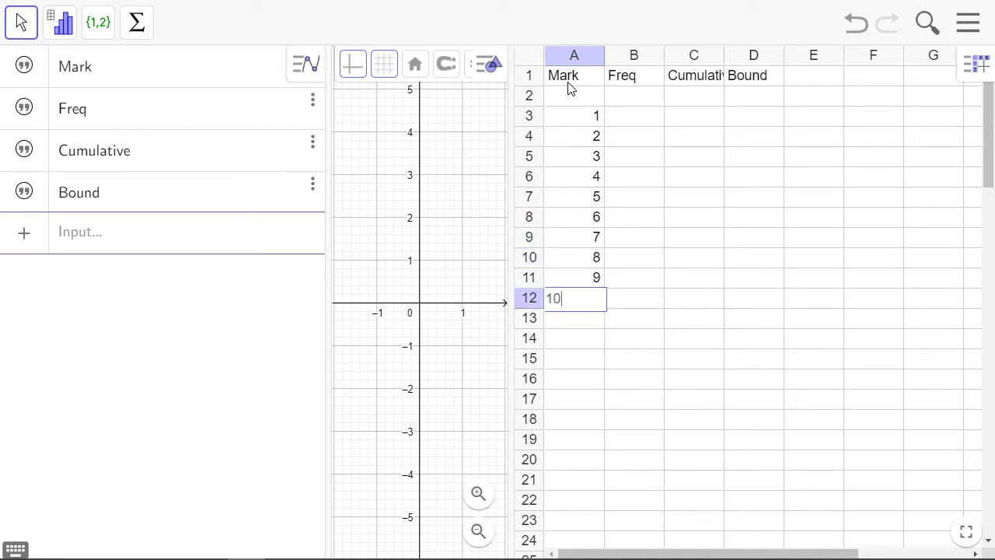
pyautogui.press('Tab')
# Enter the frequencies 2, 4, 2, 1, 6, 8, 7, 6, 2, 2 down B3:B12
pyautogui.press('Up')
pyautogui.press('Up')
pyautogui.press('Up')
pyautogui.press('Up')
pyautogui.press('Up')
pyautogui.press('Up')
pyautogui.press('Up')
pyautogui.press('Up')
pyautogui.press('Up')
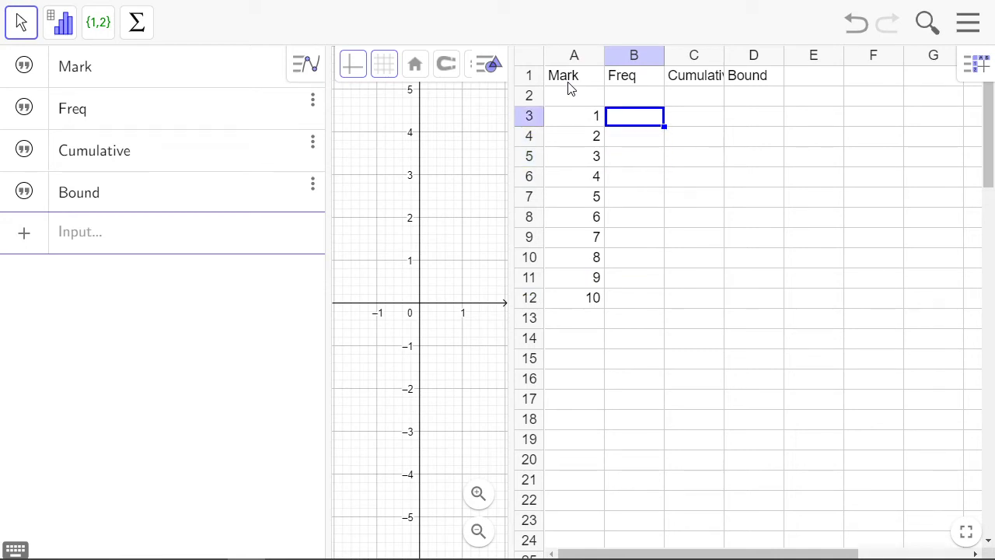
pyautogui.write('2')
pyautogui.press('Return')
pyautogui.write('4')
pyautogui.press('Return')
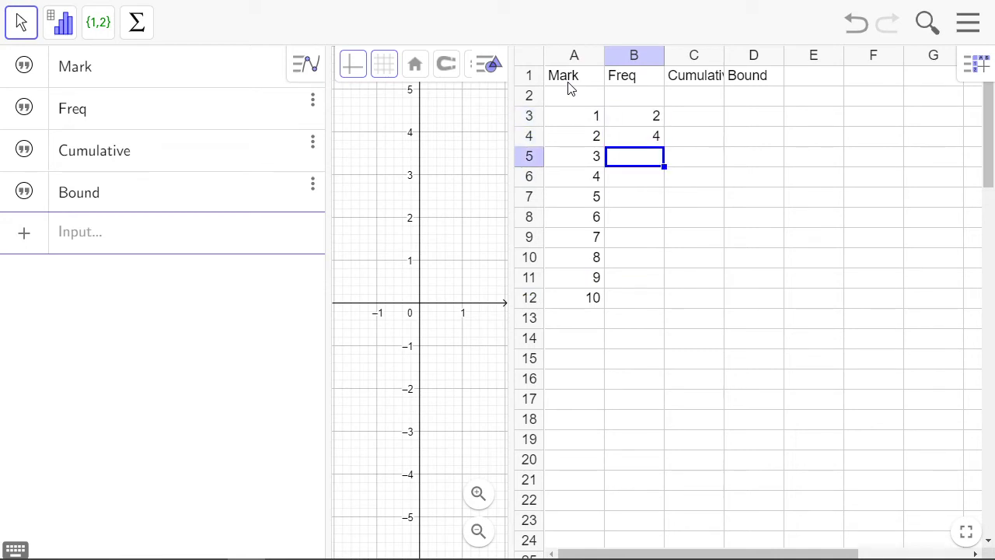
pyautogui.write('2')
pyautogui.press('Return')
pyautogui.write('1')
pyautogui.press('Return')
pyautogui.write('6')
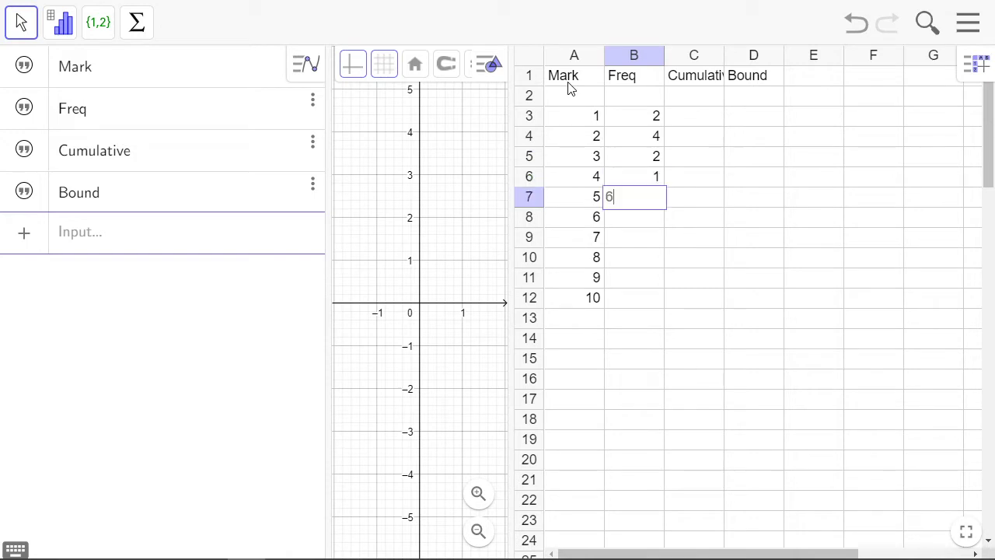
pyautogui.press('Return')
pyautogui.write('8')
pyautogui.press('Return')
pyautogui.write('7')
pyautogui.press('Return')
pyautogui.write('6')
pyautogui.press('Return')
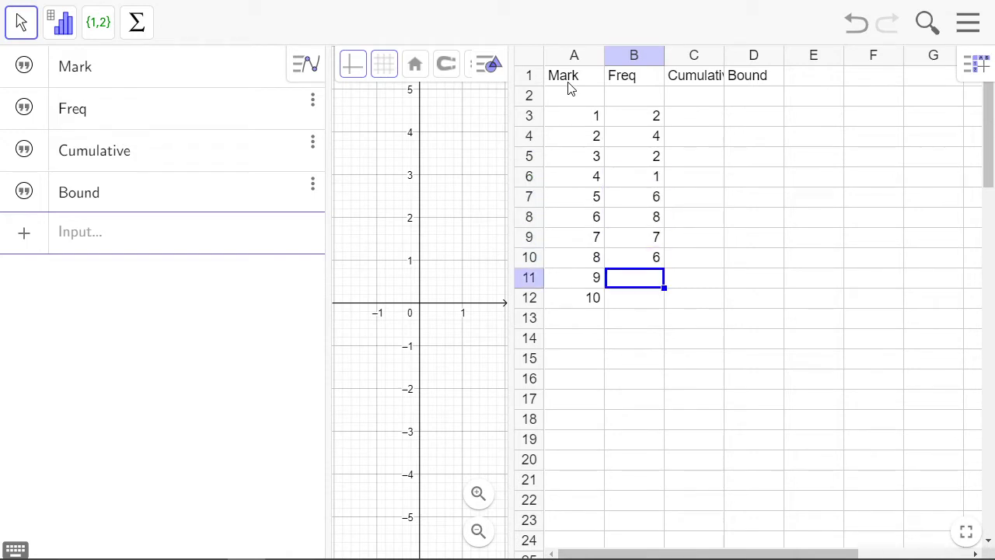
pyautogui.write('2')
pyautogui.press('Return')
pyautogui.write('2')
pyautogui.press('Return')
pyautogui.press('Right')
pyautogui.press('Up')
pyautogui.press('Up')
pyautogui.press('Up')
pyautogui.press('Up')
pyautogui.press('Up')
pyautogui.press('Up')
pyautogui.press('Up')
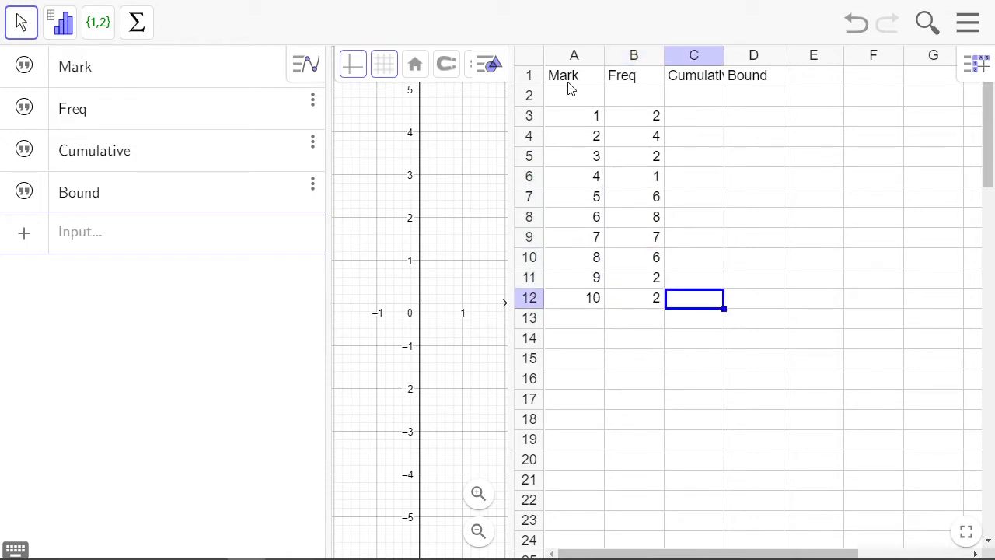
# Set C3 to =B3 as the first cumulative value
pyautogui.press('Up')
pyautogui.press('Up')
pyautogui.press('Up')
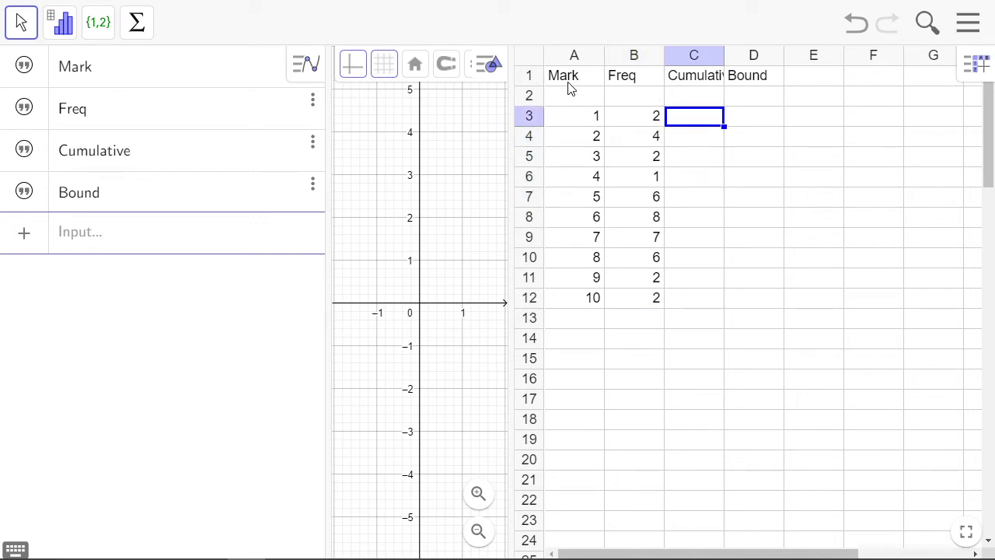
pyautogui.write('=')
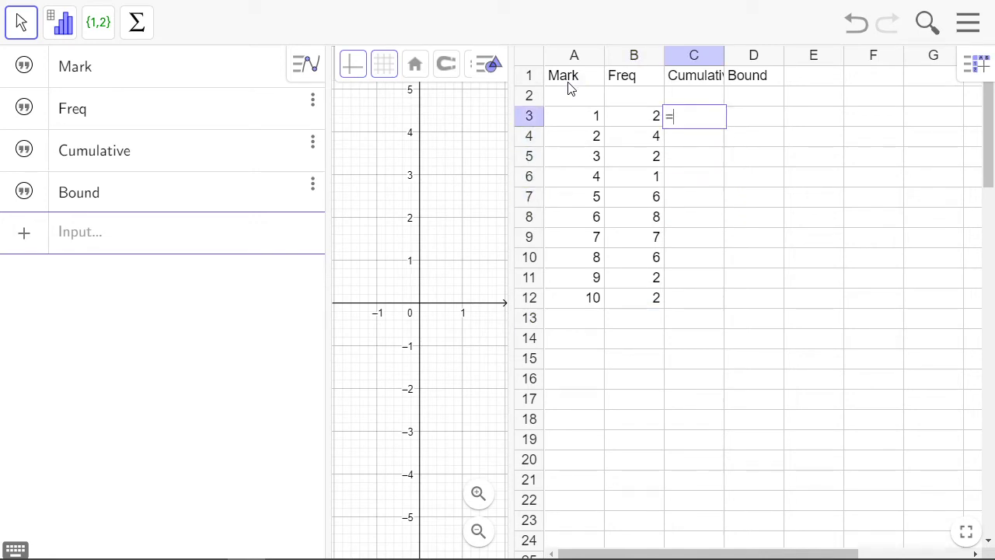
pyautogui.click(626, 120)
pyautogui.press('Return')
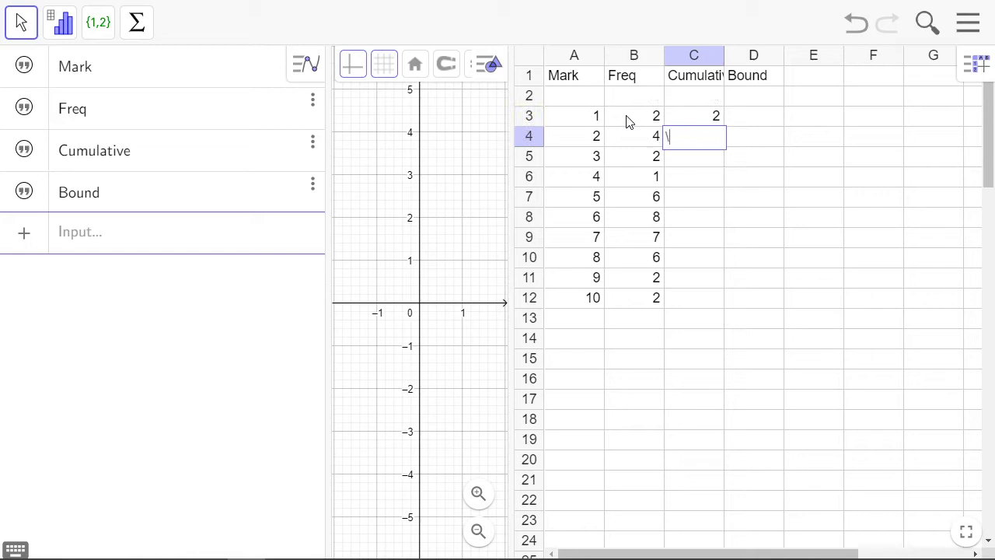
# Enter =C3+B4 in C4 and fill it down to C12 for running totals up to 40
pyautogui.write('\\')
pyautogui.press('Up')
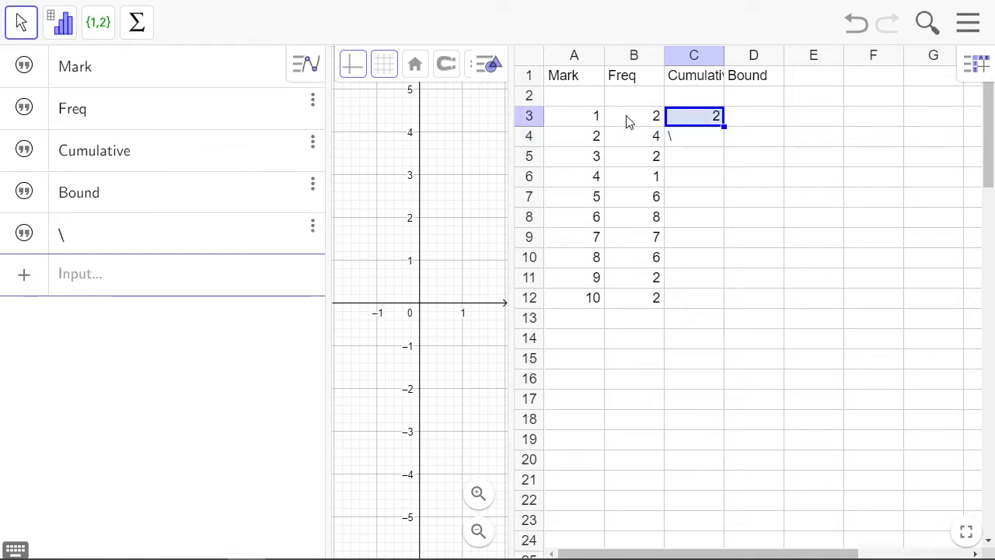
pyautogui.press('Down')
pyautogui.write('=')
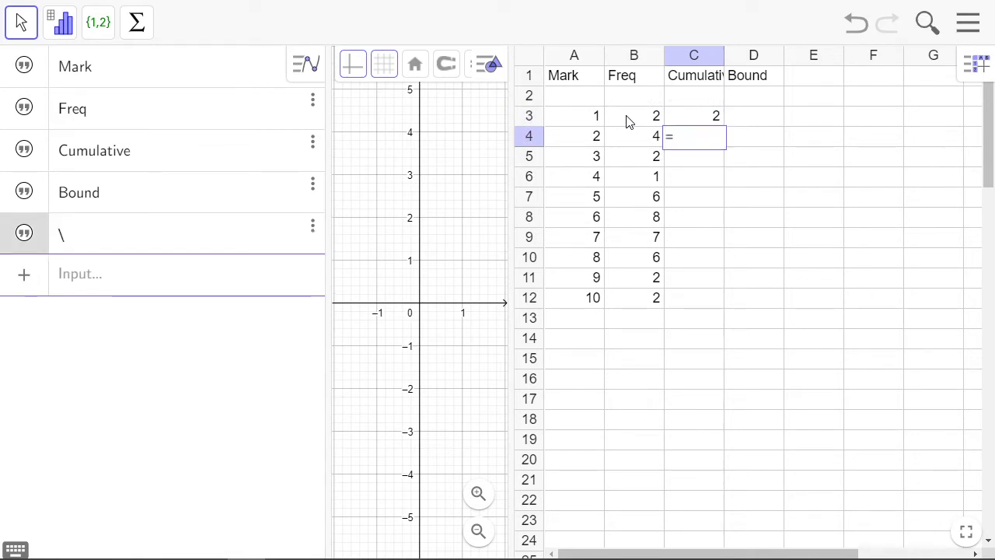
pyautogui.click(696, 124)
pyautogui.write('+')
pyautogui.click(629, 141)
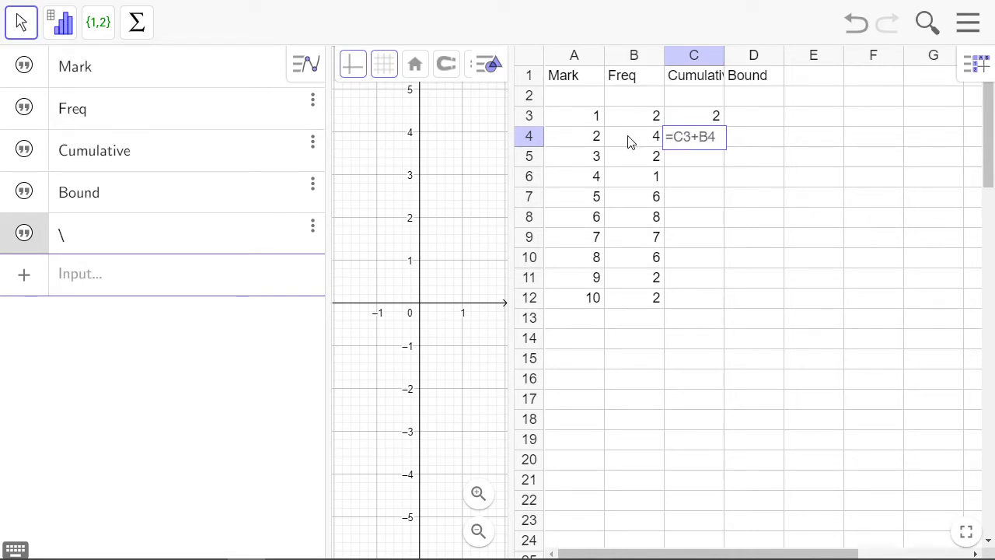
pyautogui.press('Return')
pyautogui.click(678, 136)
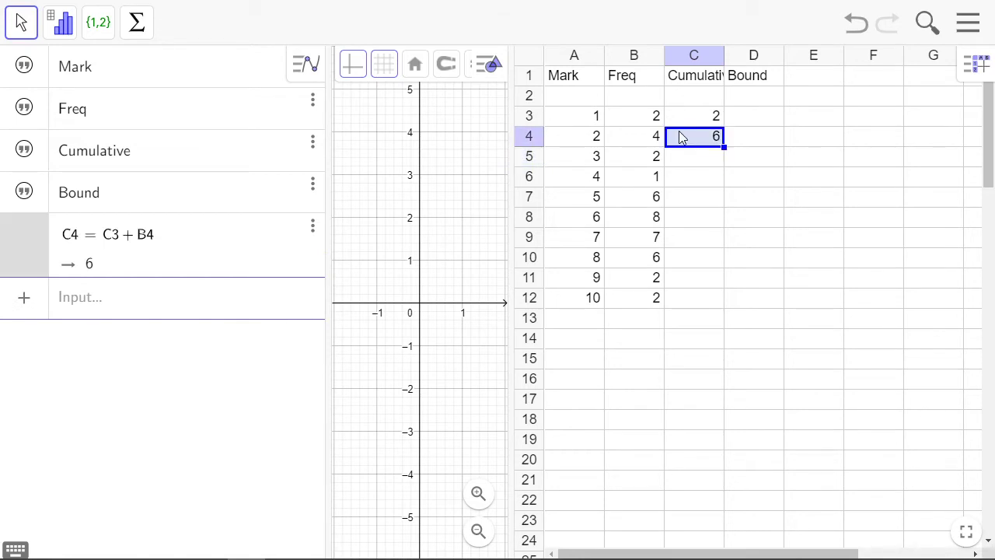
pyautogui.moveTo(723, 146); pyautogui.dragTo(724, 299)
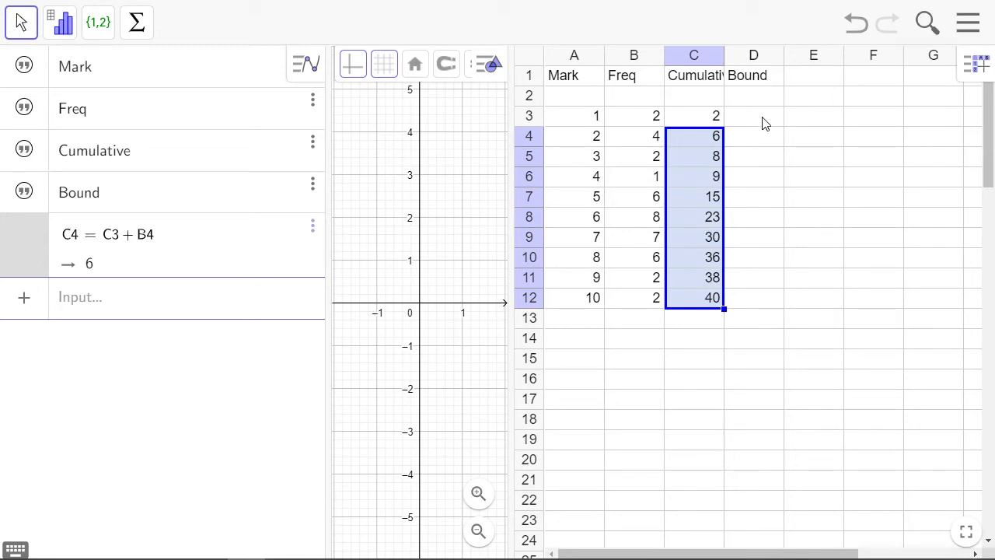
# Enter the class boundaries 0.5 in D2 and 1.5 in D3
pyautogui.click(767, 103)
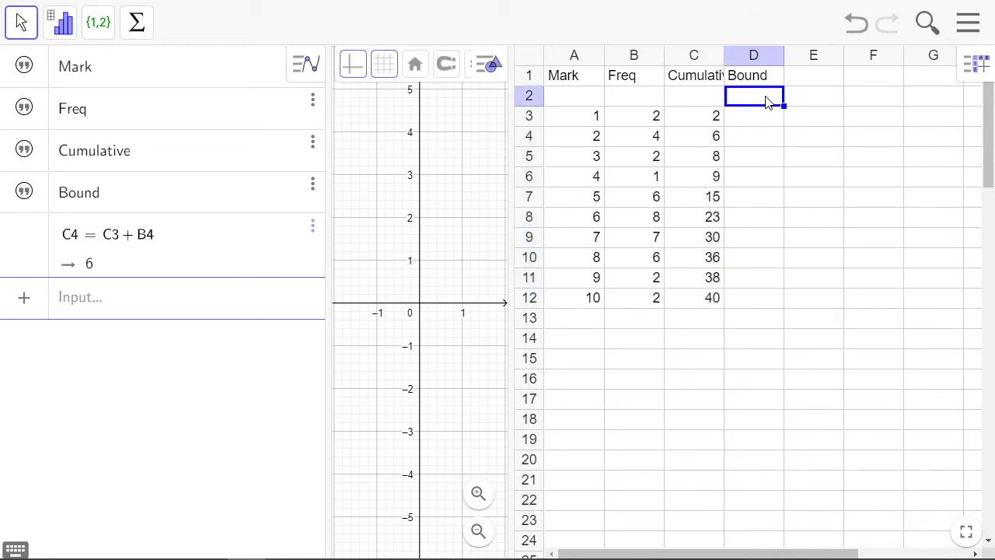
pyautogui.write('0.5')
pyautogui.press('Return')
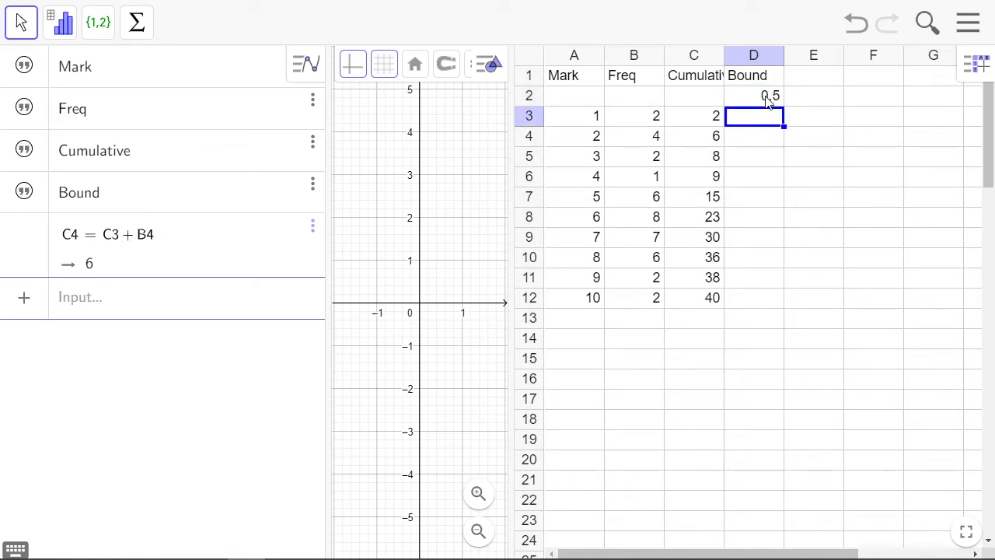
pyautogui.write('1.5')
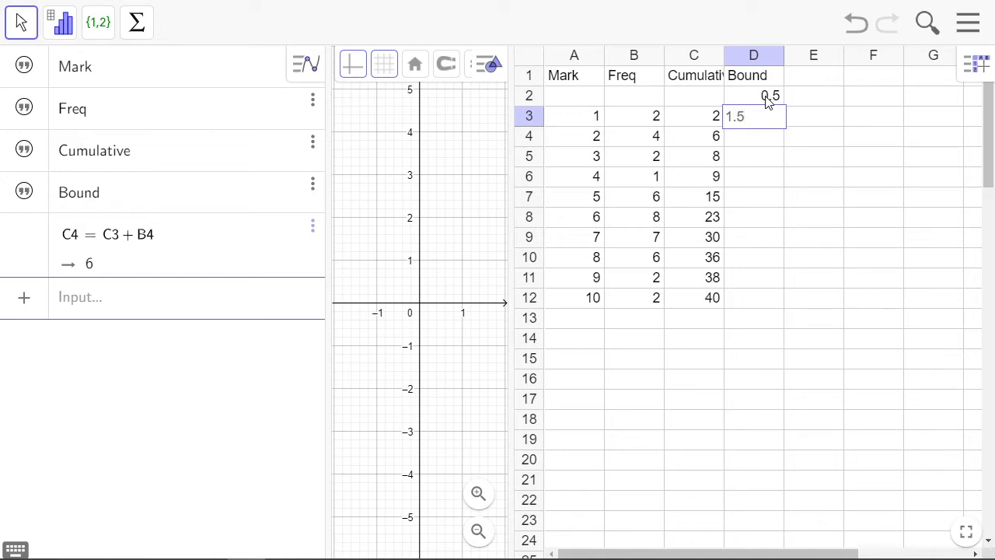
pyautogui.press('Return')
# Enter =D3+1 in D4 and fill it down to D12, ending at 10.5
pyautogui.press('Up')
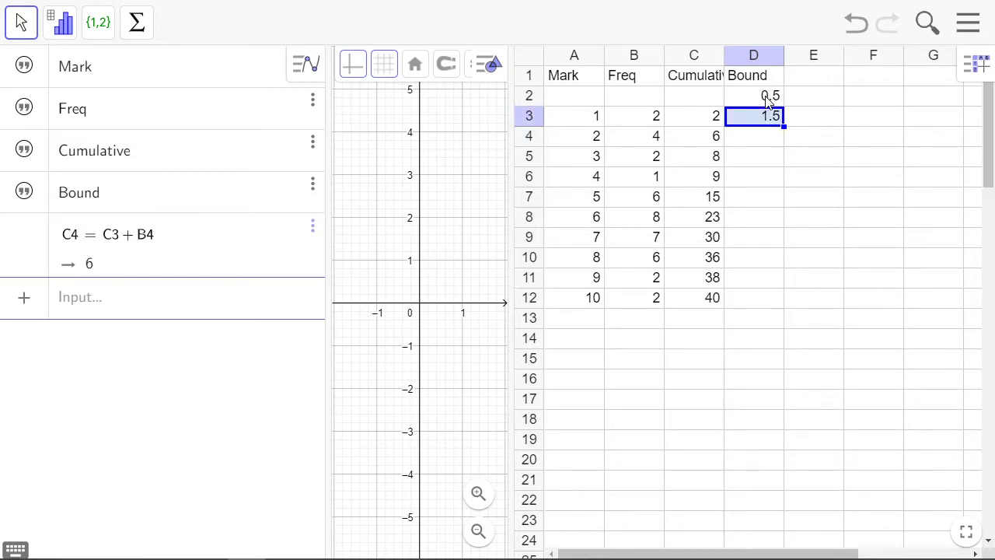
pyautogui.press('Down')
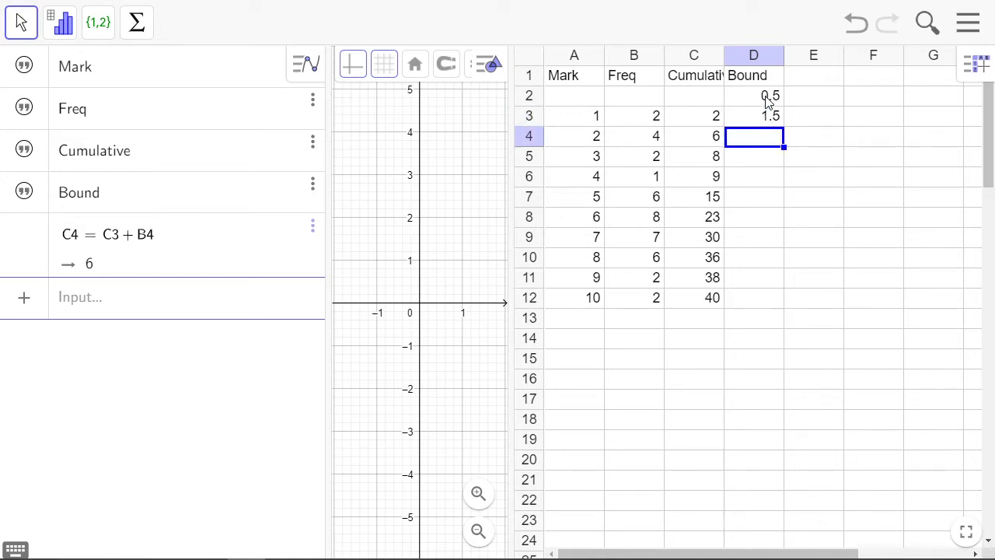
pyautogui.write('=')
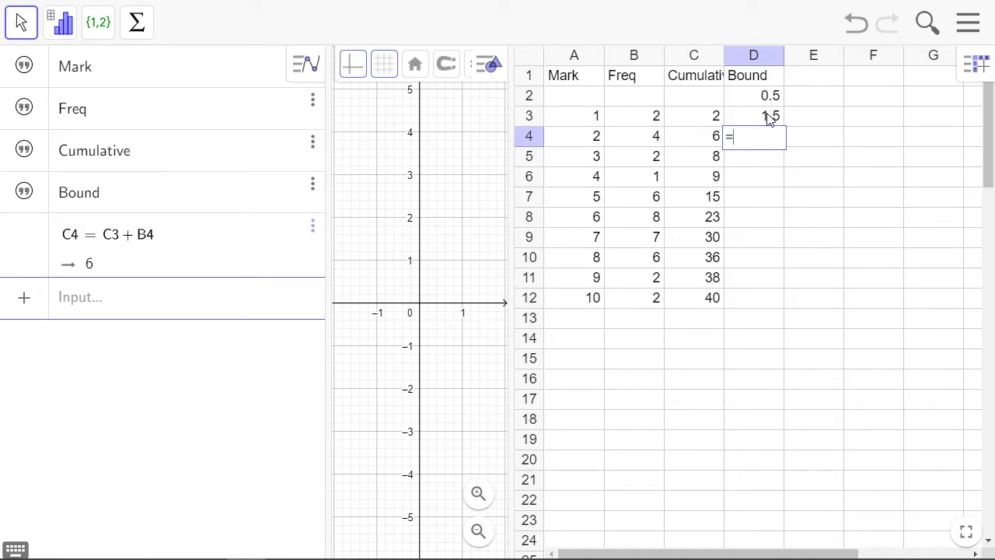
pyautogui.click(769, 119)
pyautogui.write('+1')
pyautogui.press('Return')
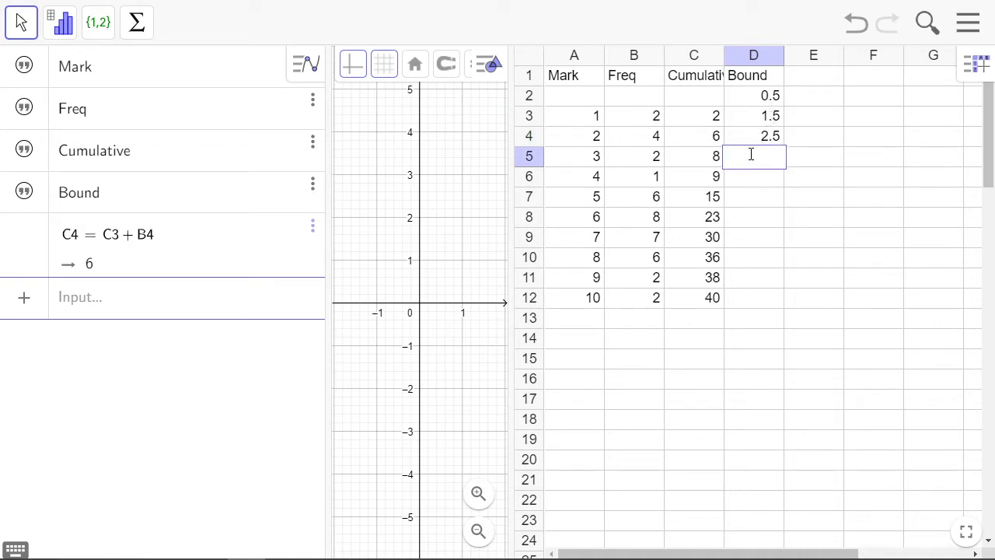
pyautogui.click(756, 141)
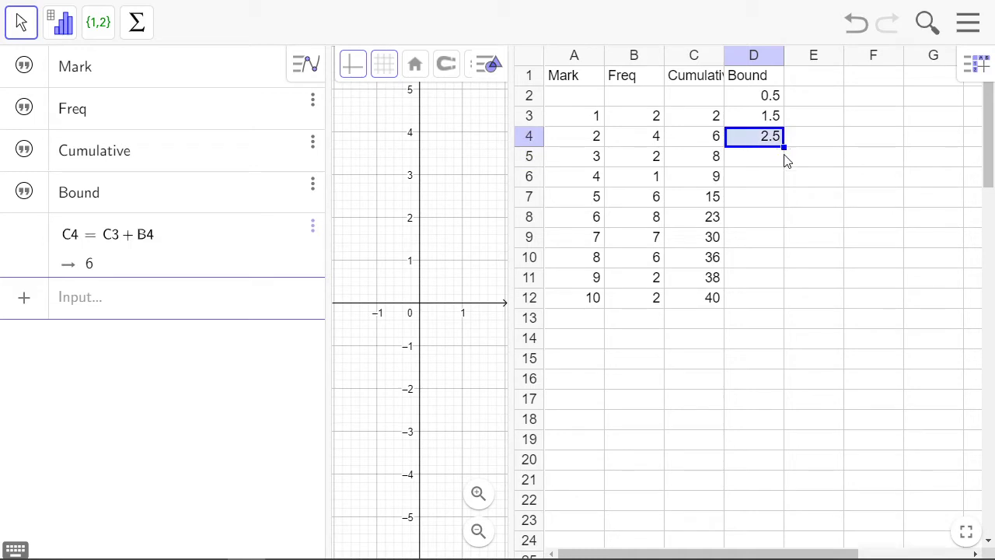
pyautogui.moveTo(783, 156); pyautogui.dragTo(786, 307)
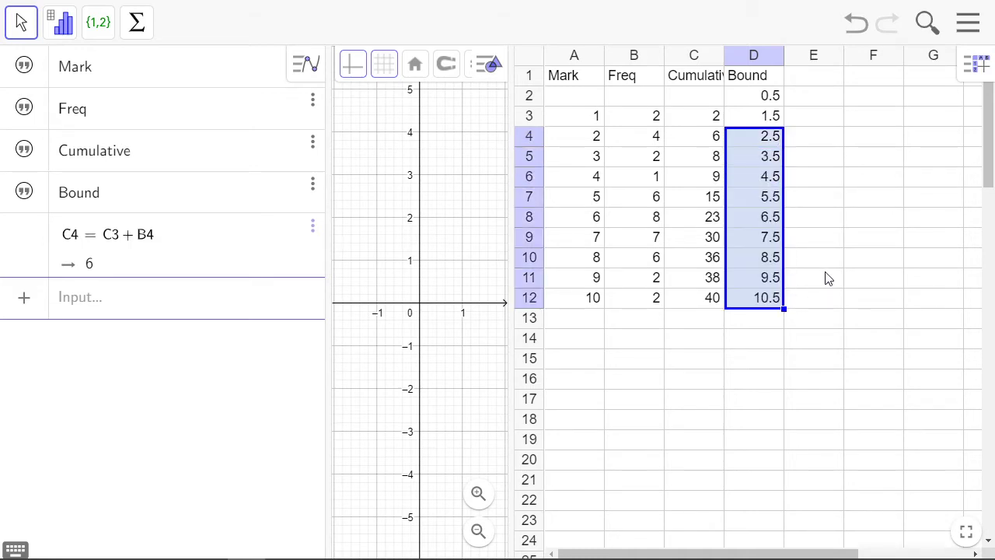
pyautogui.click(843, 318)
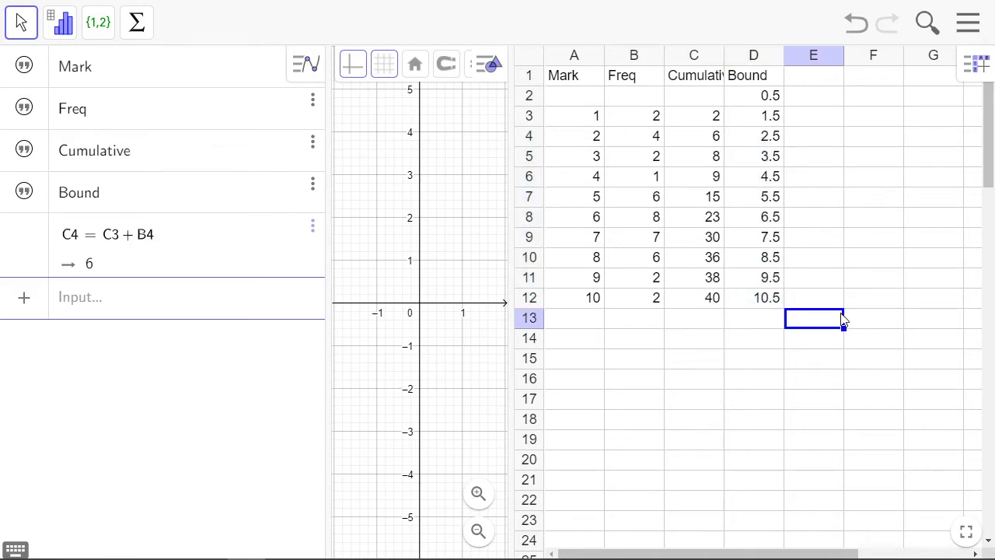
# Put 0 in E2 and =C3 in E3, then fill it down to E12
pyautogui.click(829, 104)
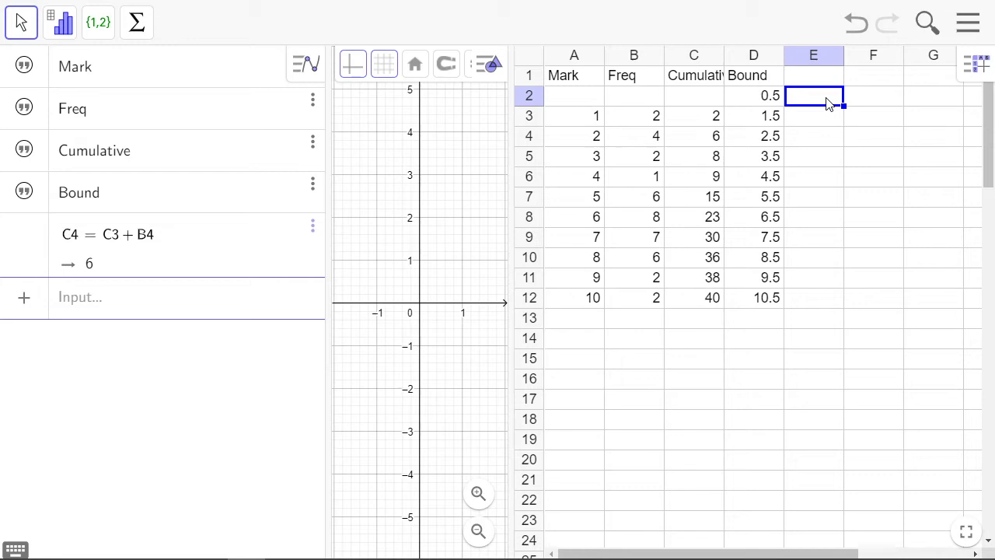
pyautogui.write('0')
pyautogui.press('Return')
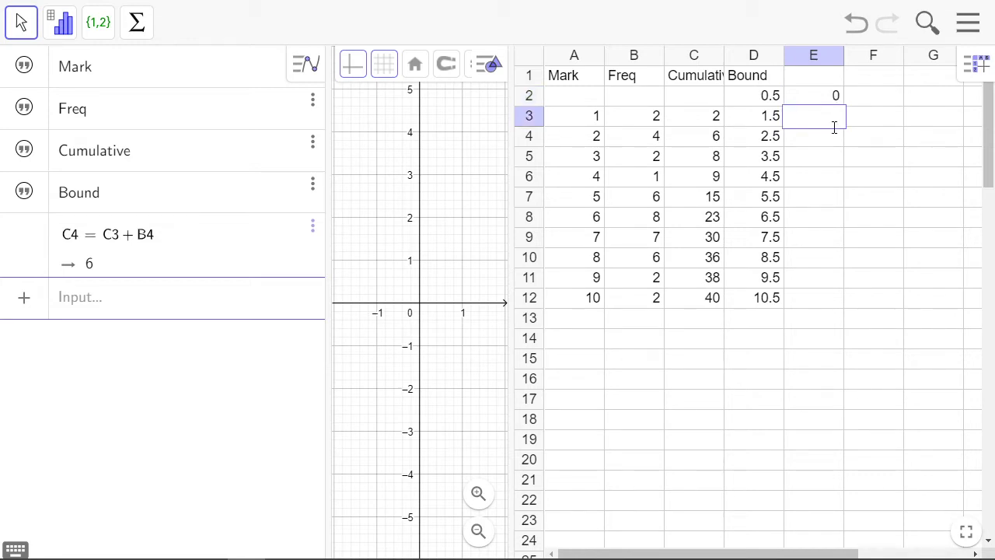
pyautogui.write('=')
pyautogui.click(710, 122)
pyautogui.press('Return')
pyautogui.click(834, 122)
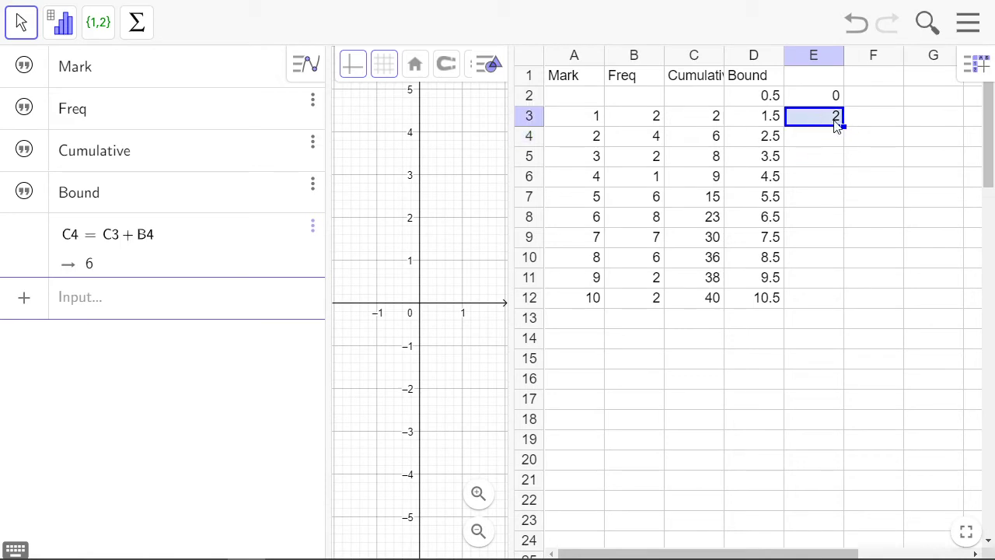
pyautogui.moveTo(836, 127); pyautogui.dragTo(855, 305)
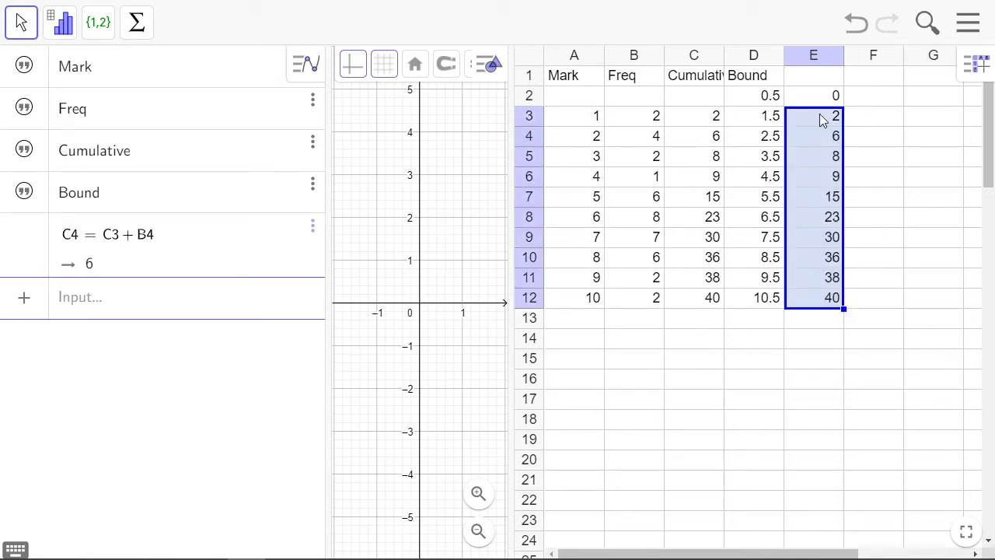
pyautogui.click(877, 99)
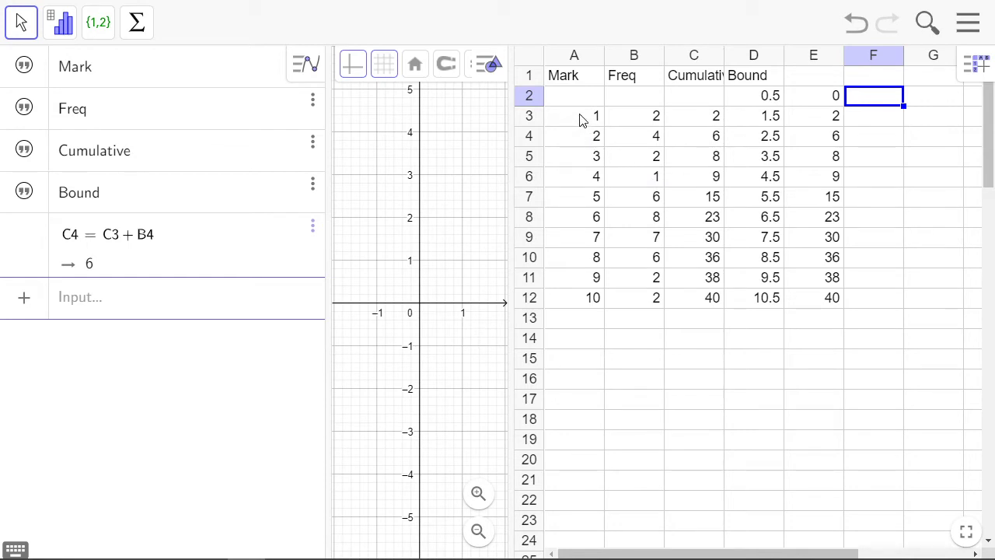
# Create list l1 from the boundaries in D2:D12
pyautogui.moveTo(750, 93); pyautogui.dragTo(761, 307)
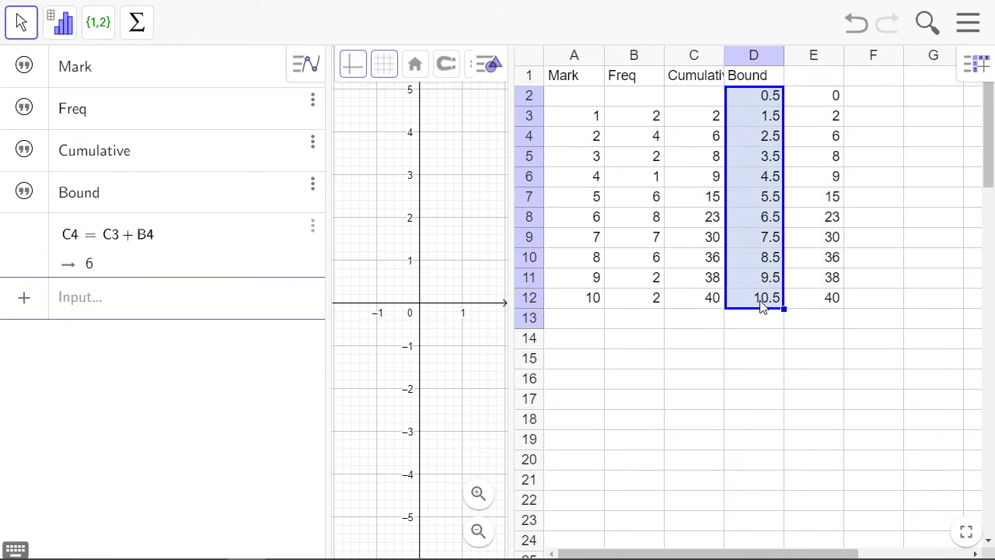
pyautogui.rightClick(744, 302)
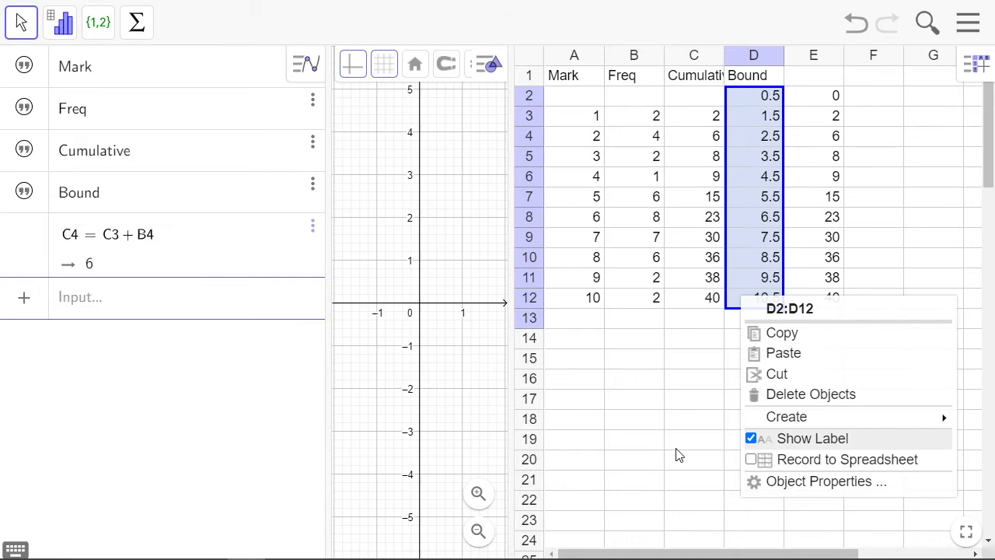
pyautogui.moveTo(775, 417)
pyautogui.click(670, 426)
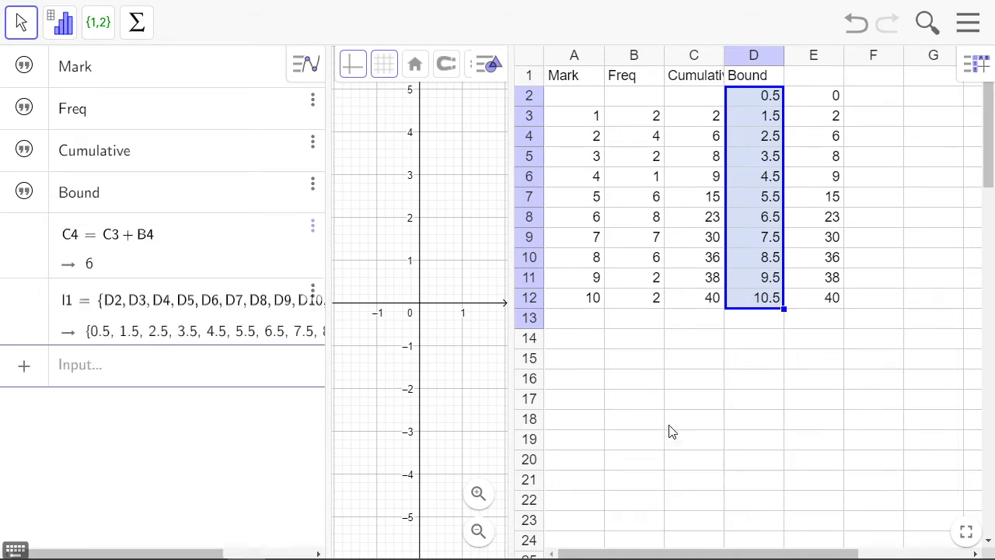
# Create list l2 from the cumulative totals in C3:C12 and widen the graphics view
pyautogui.click(635, 122)
pyautogui.moveTo(702, 116); pyautogui.dragTo(707, 307)
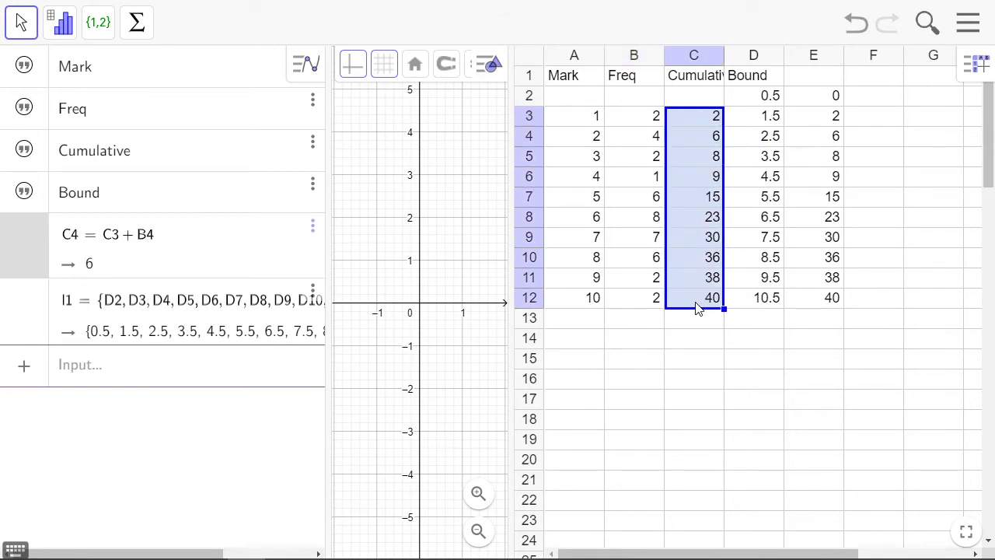
pyautogui.rightClick(697, 309)
pyautogui.moveTo(795, 427)
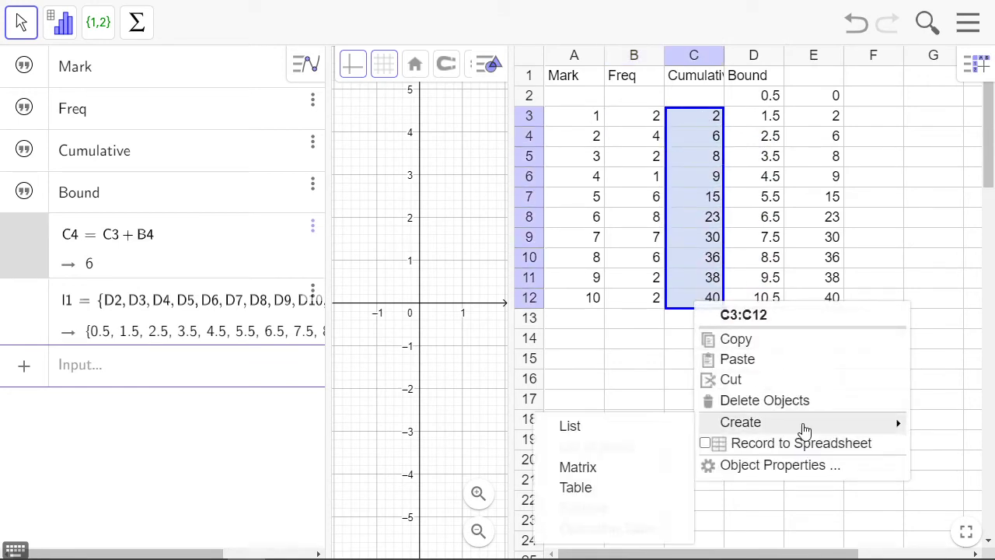
pyautogui.click(649, 437)
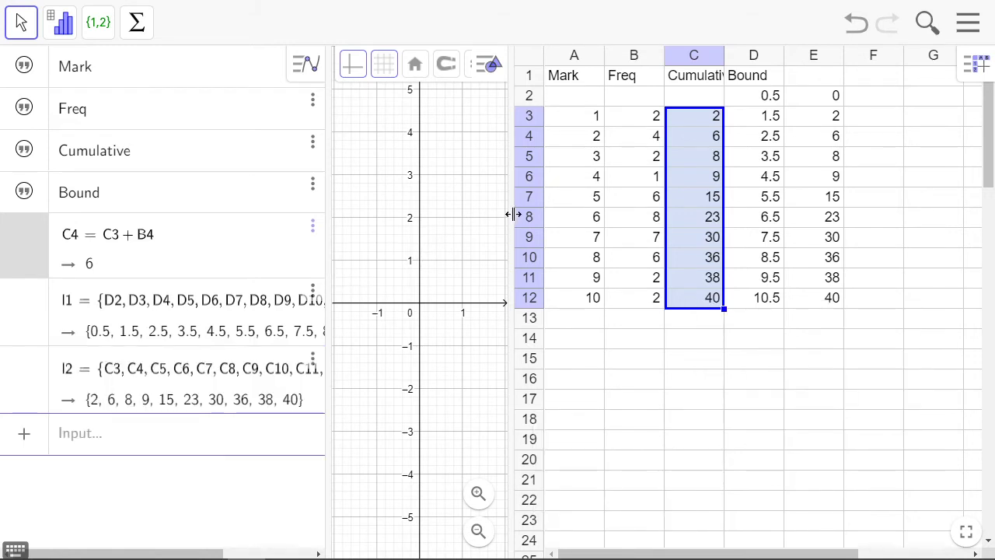
pyautogui.moveTo(513, 214); pyautogui.dragTo(653, 215)
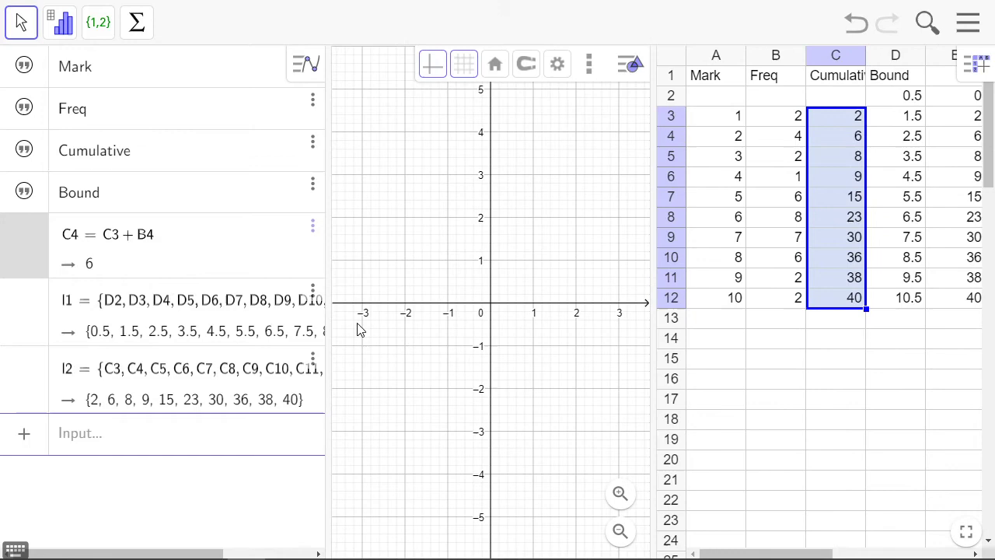
# Enter Histogram(l1, l2) in the input bar to create histogram a
pyautogui.click(219, 441)
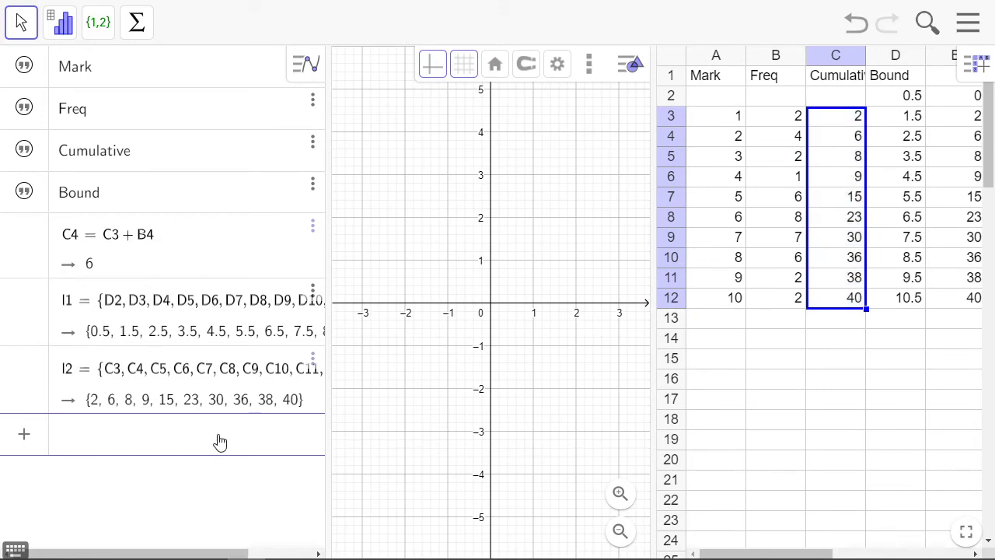
pyautogui.write('his')
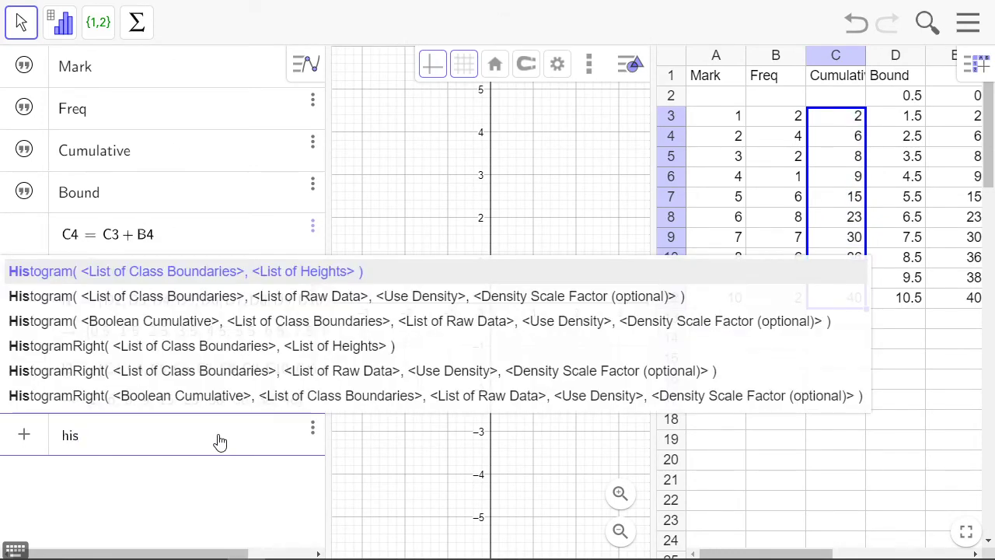
pyautogui.press('Return')
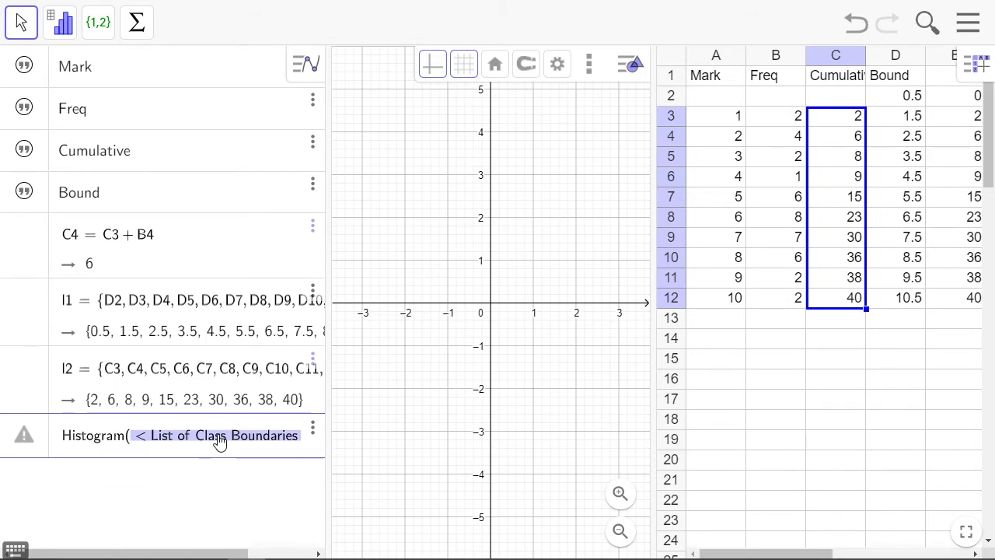
pyautogui.write('l1,')
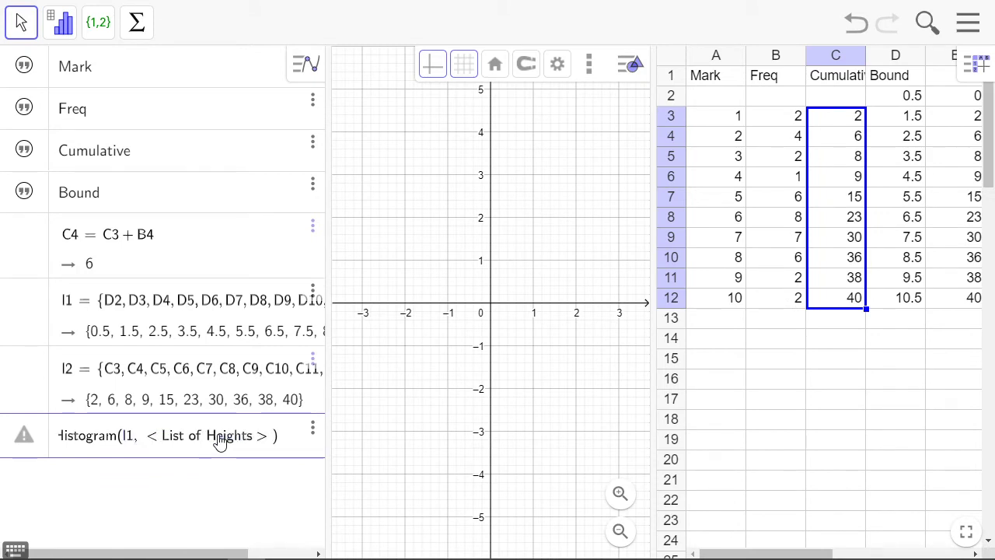
pyautogui.click(221, 440)
pyautogui.write('l2')
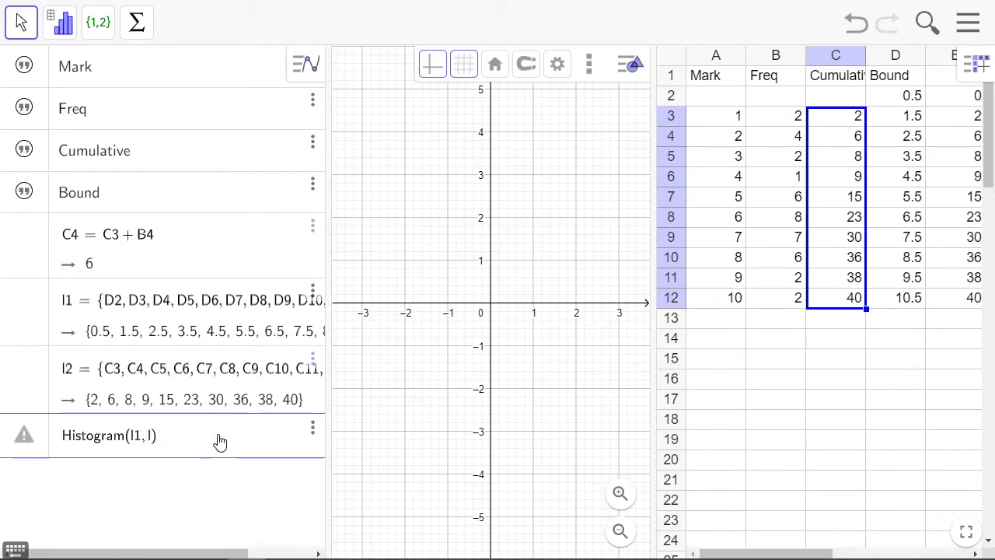
pyautogui.press('Return')
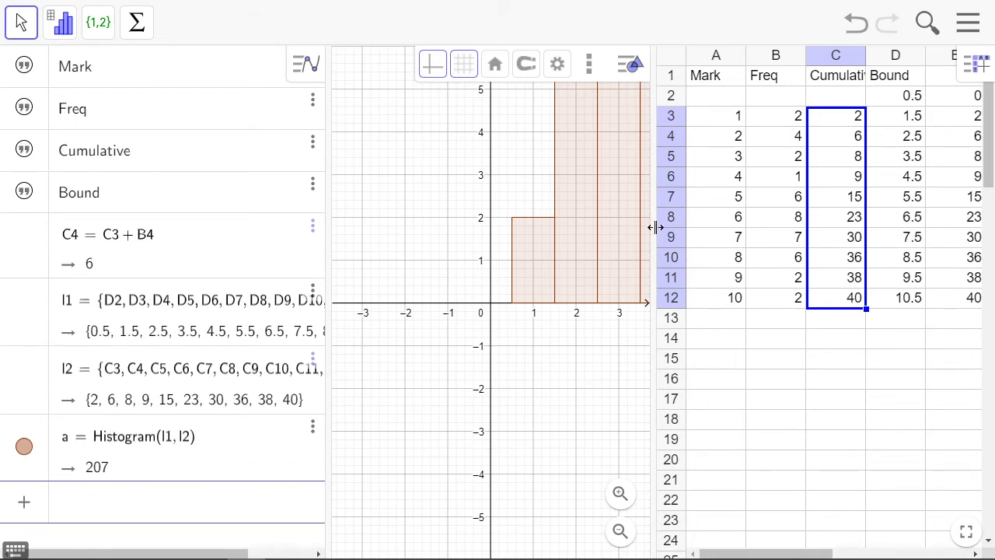
# Widen the graph area, then zoom and pan until the histogram and origin are visible
pyautogui.moveTo(655, 226); pyautogui.dragTo(816, 230)
pyautogui.click(594, 163)
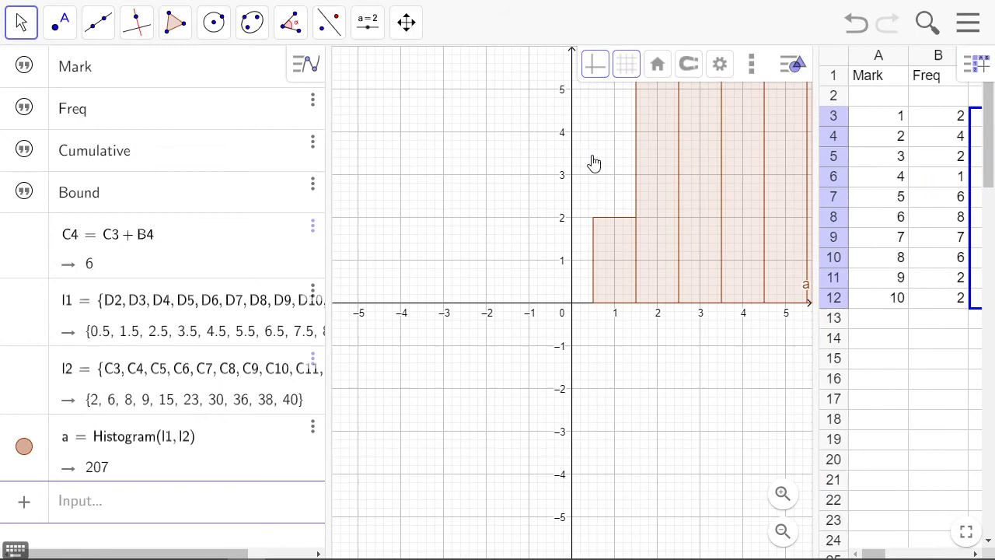
pyautogui.scroll(-10, 440, 295)
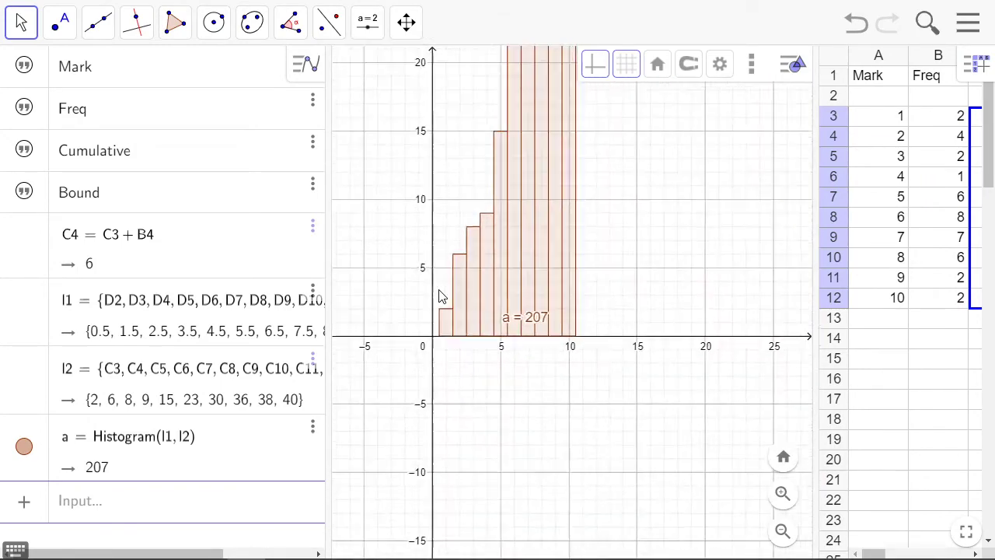
pyautogui.scroll(-1, 440, 295)
pyautogui.moveTo(598, 165); pyautogui.dragTo(611, 255)
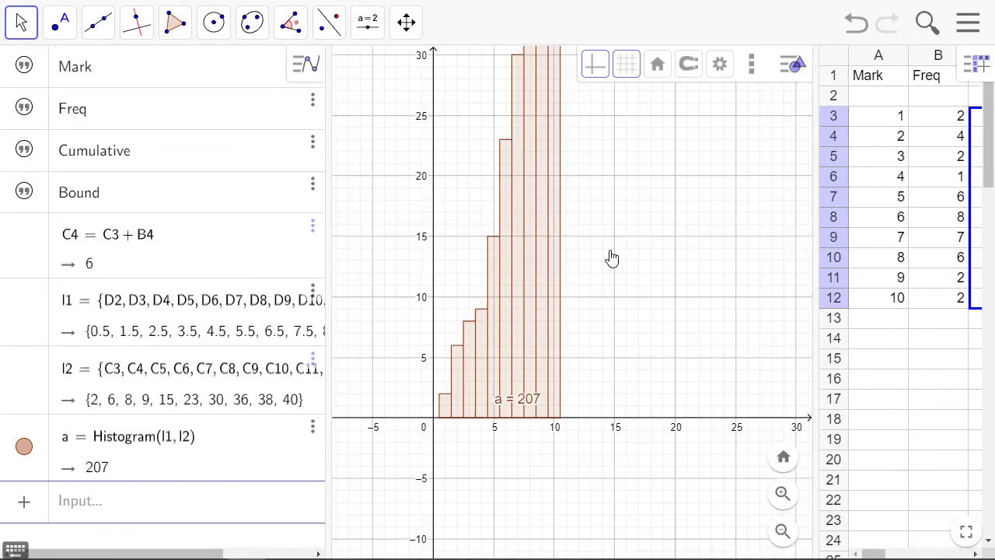
pyautogui.scroll(3, 609, 262)
pyautogui.scroll(2, 680, 236)
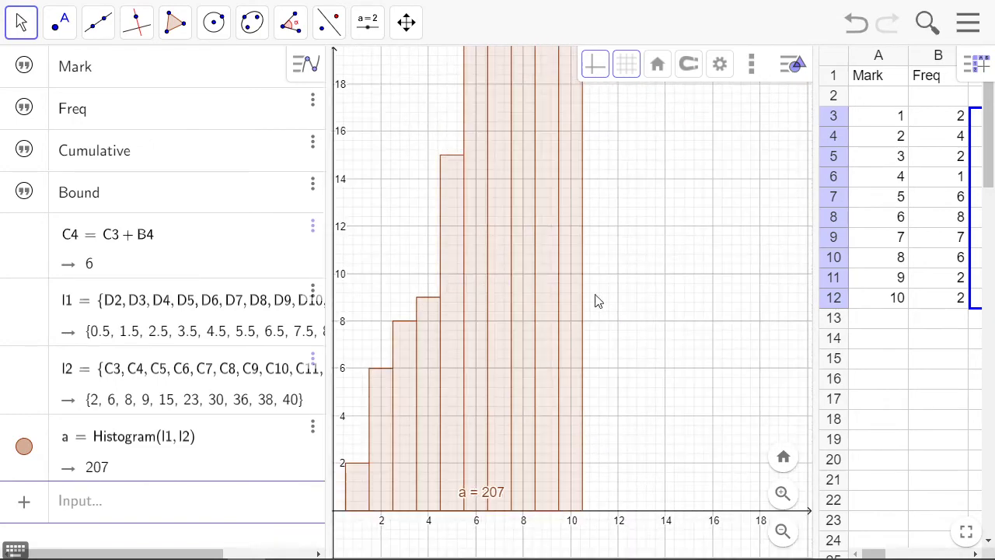
pyautogui.scroll(3, 679, 225)
pyautogui.scroll(1, 673, 287)
pyautogui.scroll(-1, 673, 288)
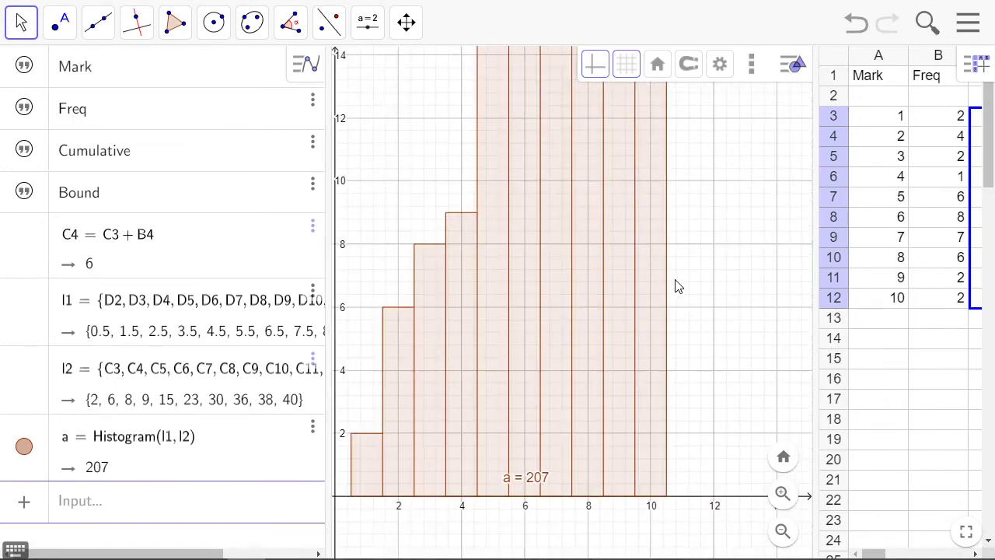
pyautogui.scroll(-1, 782, 238)
pyautogui.scroll(3, 717, 244)
pyautogui.scroll(2, 717, 244)
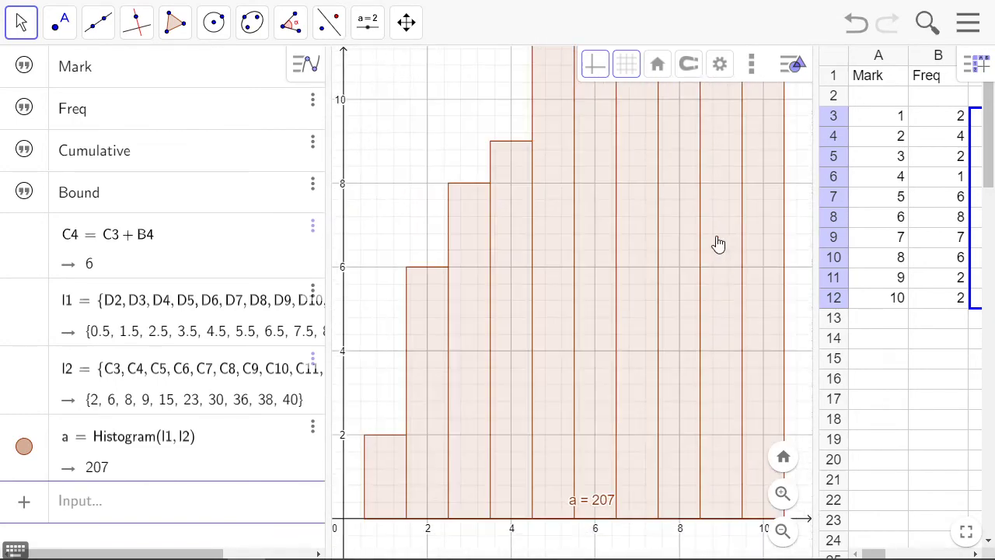
pyautogui.click(527, 264)
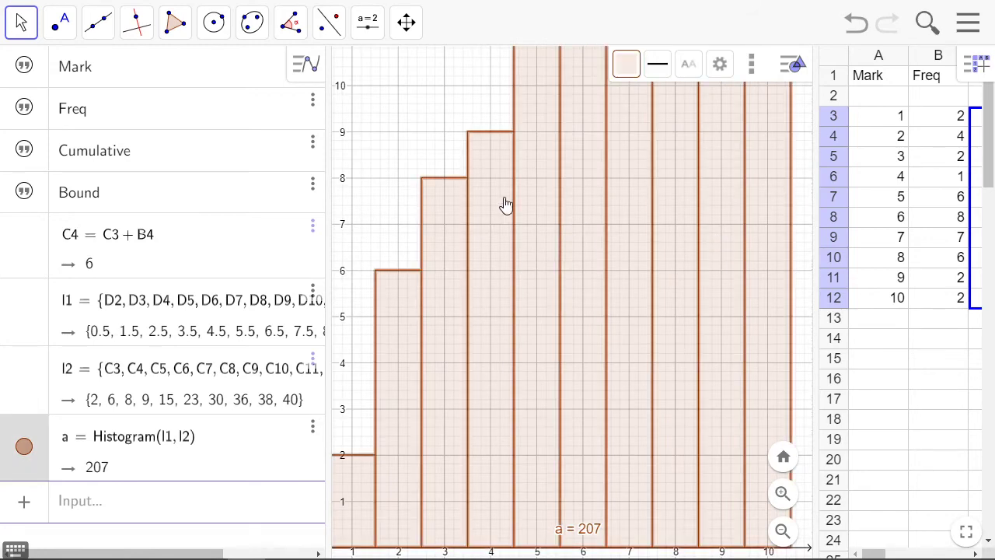
pyautogui.click(404, 160)
pyautogui.moveTo(404, 160); pyautogui.dragTo(432, 106)
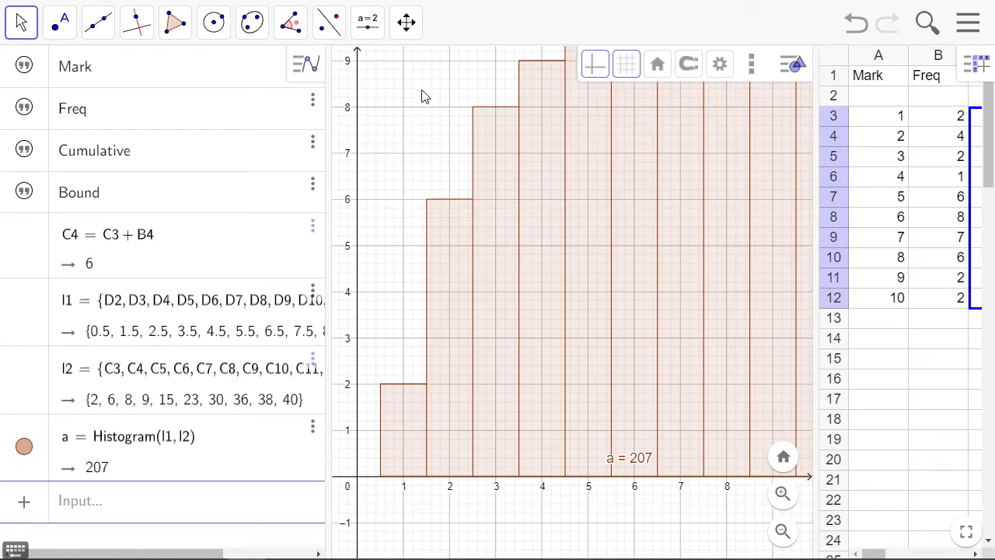
# Stretch the y-axis to reach 50, narrow the algebra panel and centre the histogram
pyautogui.click(406, 23)
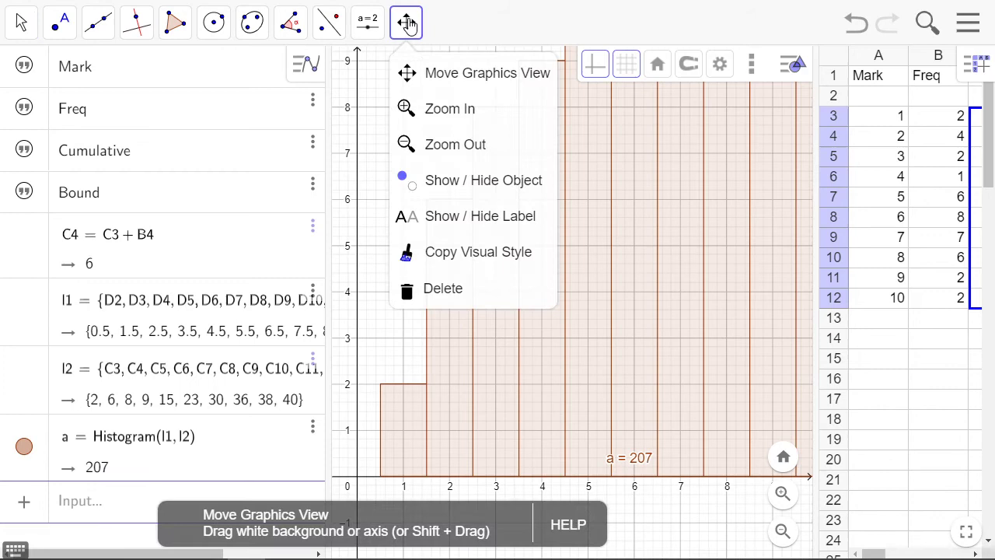
pyautogui.click(447, 78)
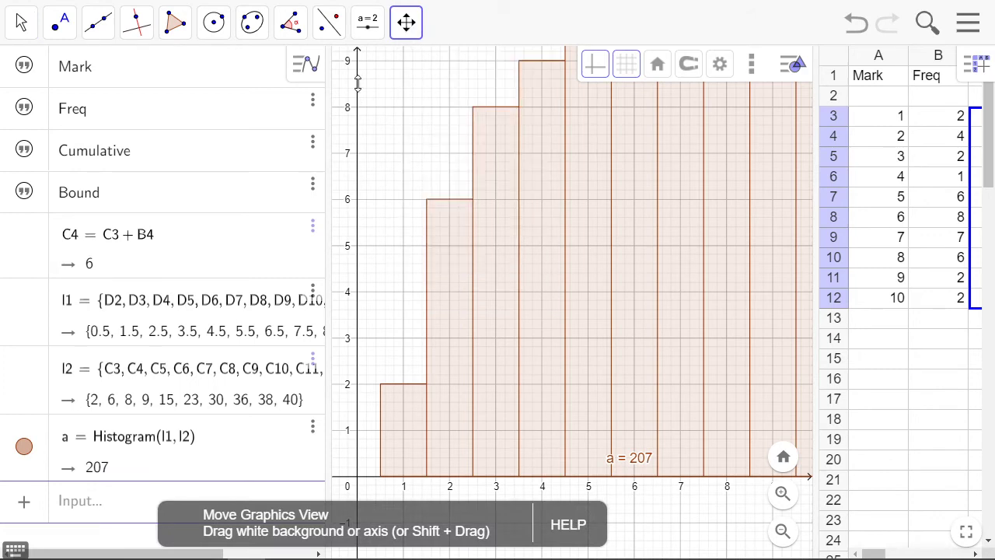
pyautogui.moveTo(356, 81); pyautogui.dragTo(362, 411)
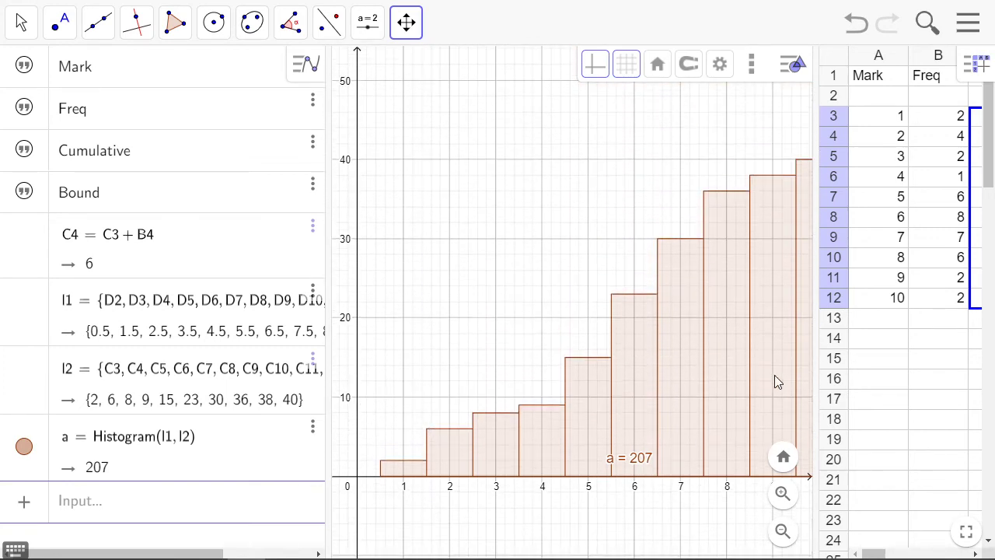
pyautogui.moveTo(326, 308); pyautogui.dragTo(161, 304)
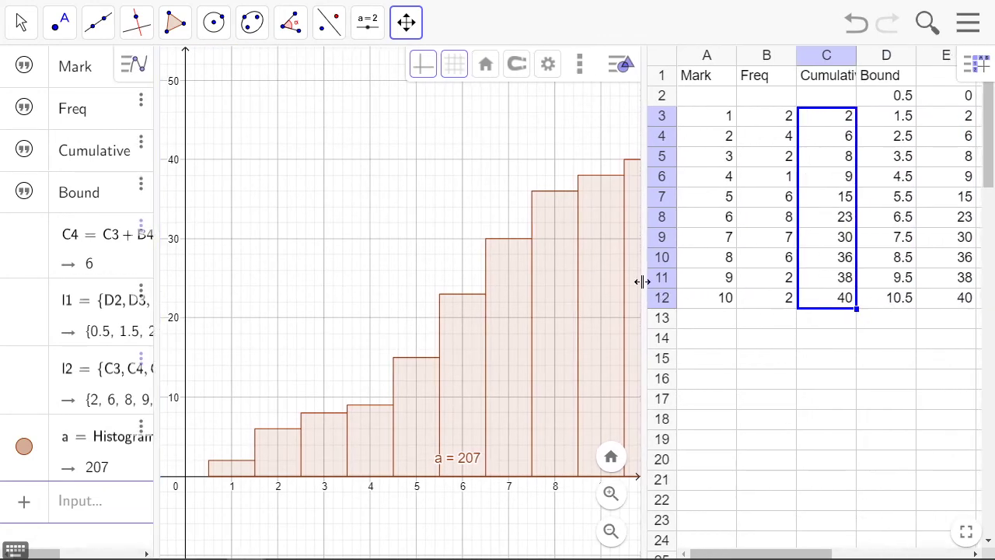
pyautogui.moveTo(642, 281); pyautogui.dragTo(778, 281)
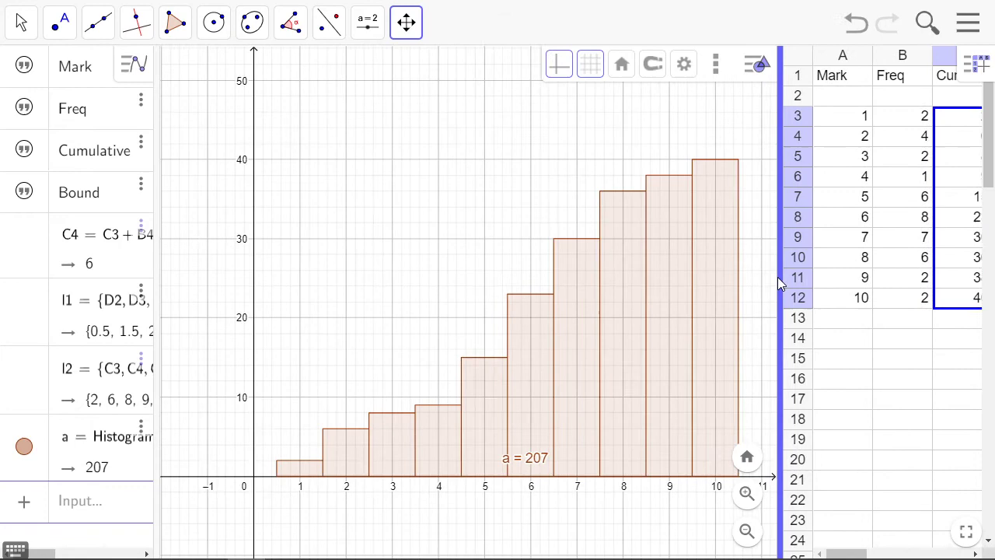
pyautogui.moveTo(538, 200); pyautogui.dragTo(502, 193)
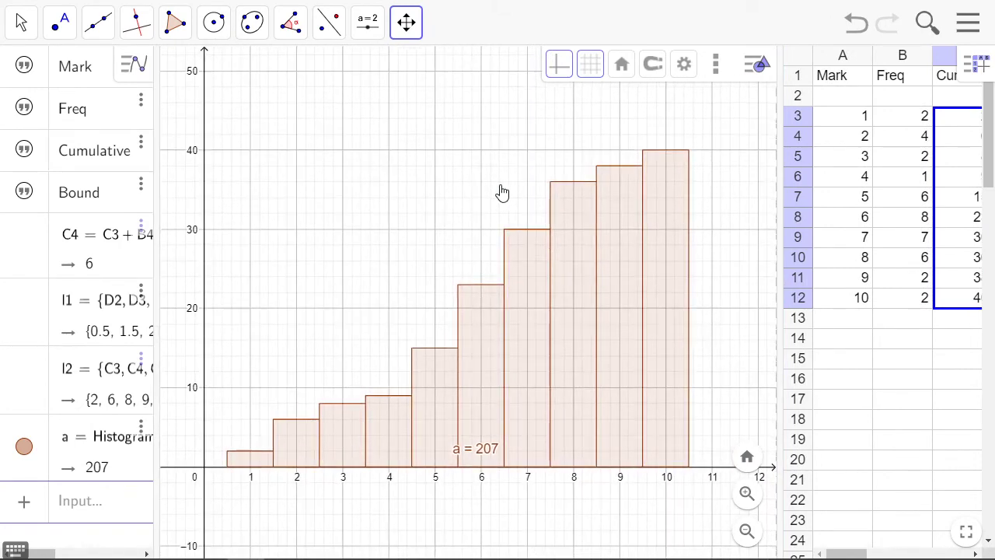
# Colour the histogram blue and raise its fill opacity for denser bars
pyautogui.click(16, 476)
pyautogui.click(141, 432)
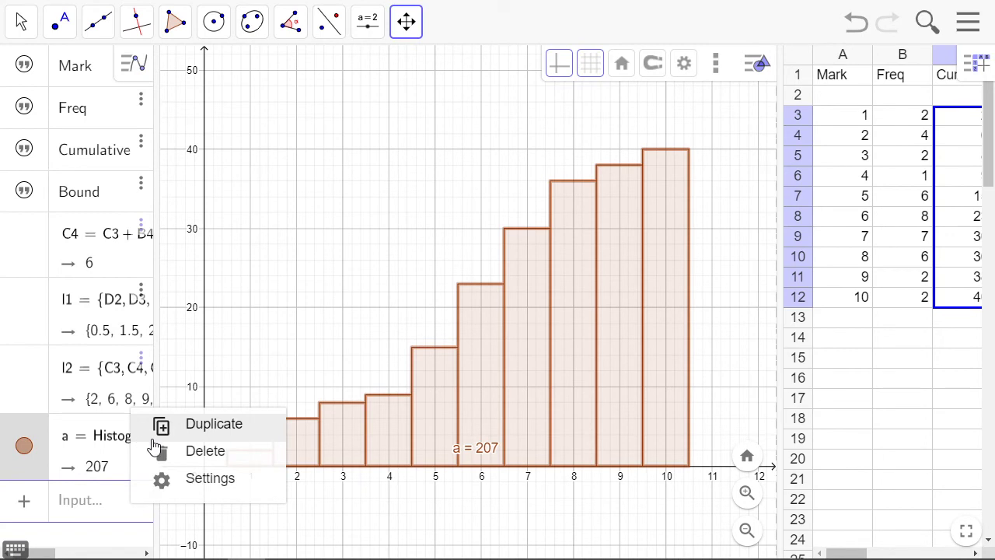
pyautogui.click(211, 482)
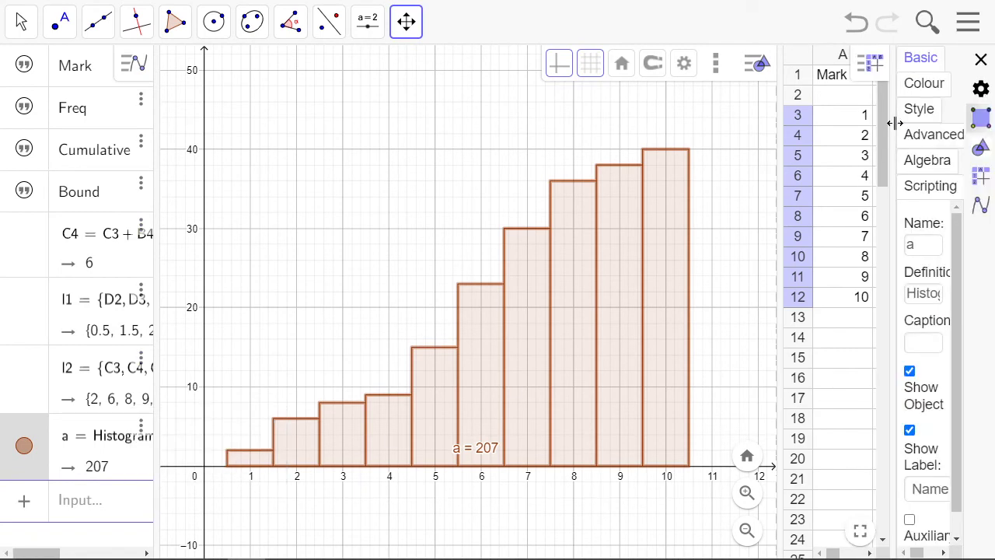
pyautogui.moveTo(895, 123); pyautogui.dragTo(755, 147)
pyautogui.click(881, 67)
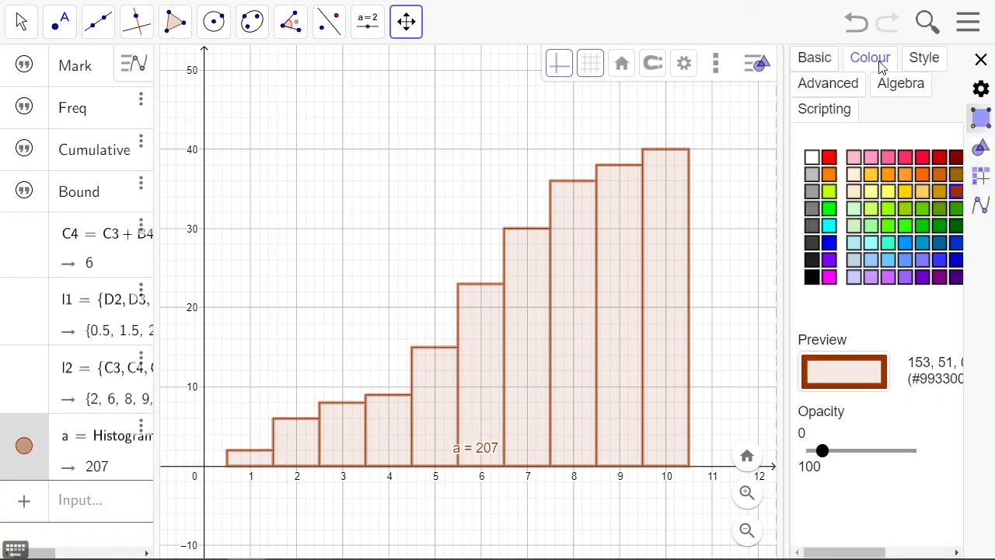
pyautogui.click(828, 243)
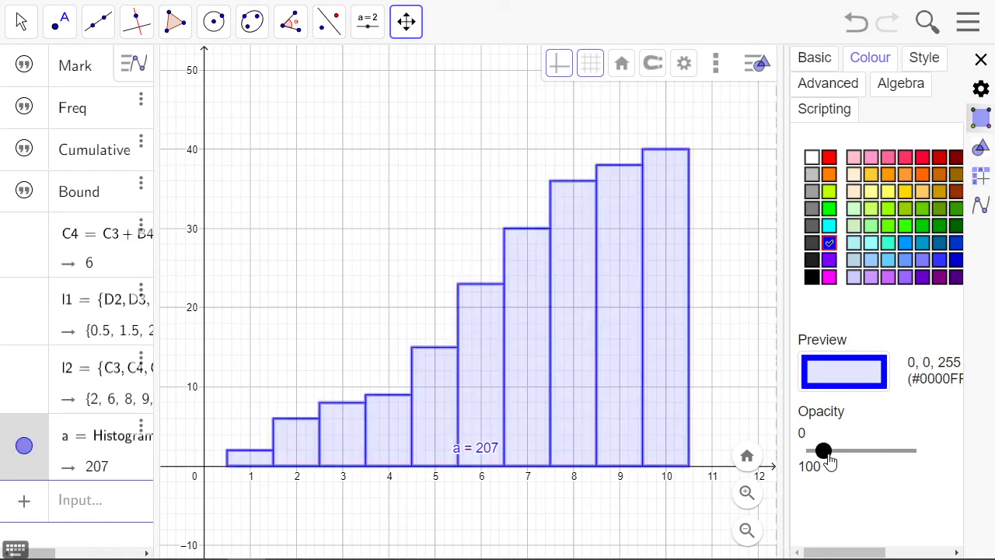
pyautogui.moveTo(828, 460); pyautogui.dragTo(846, 454)
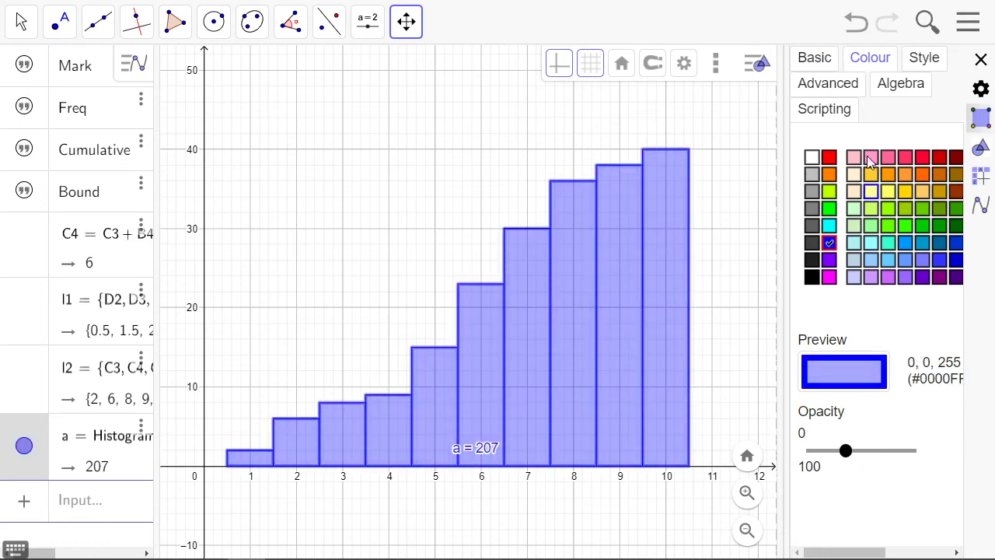
# Hide the histogram's a = 207 label
pyautogui.click(814, 59)
pyautogui.click(803, 322)
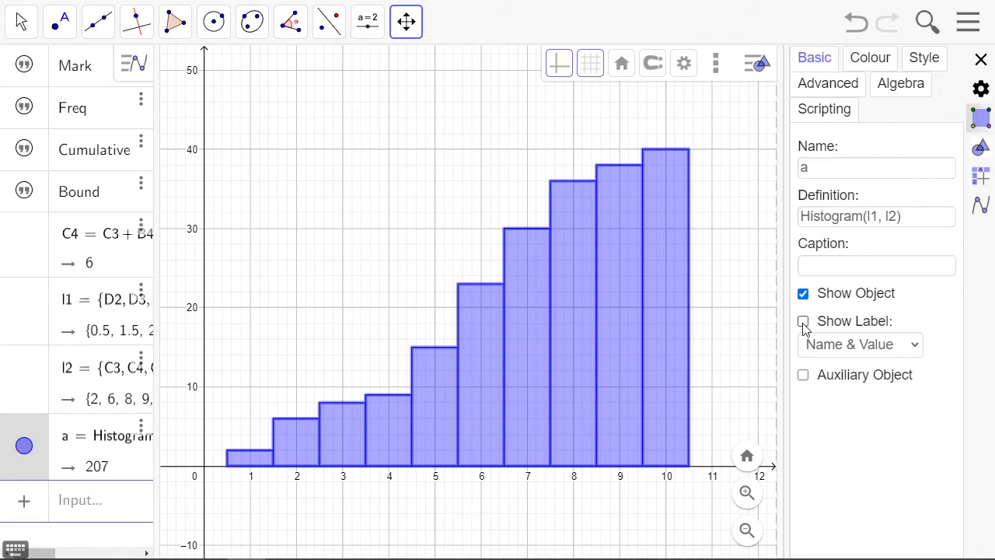
pyautogui.click(981, 60)
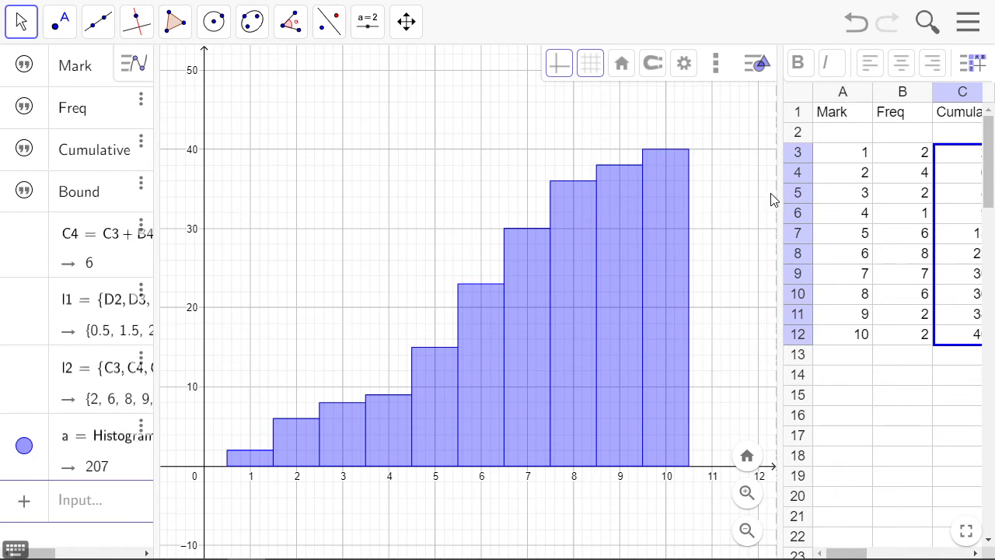
# Create polyline f from the Bound and cumulative values in D2:E12 as the ogive
pyautogui.moveTo(777, 199); pyautogui.dragTo(627, 199)
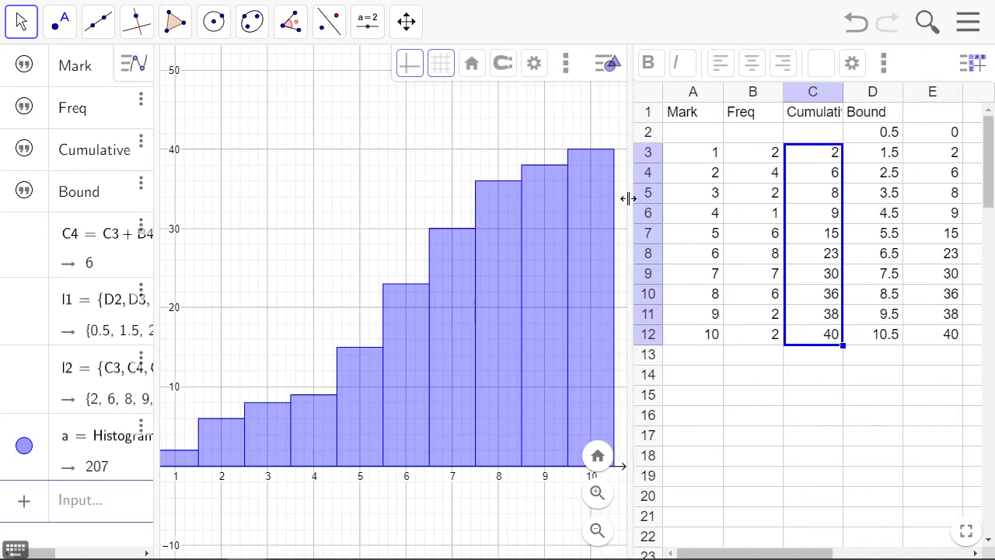
pyautogui.click(861, 136)
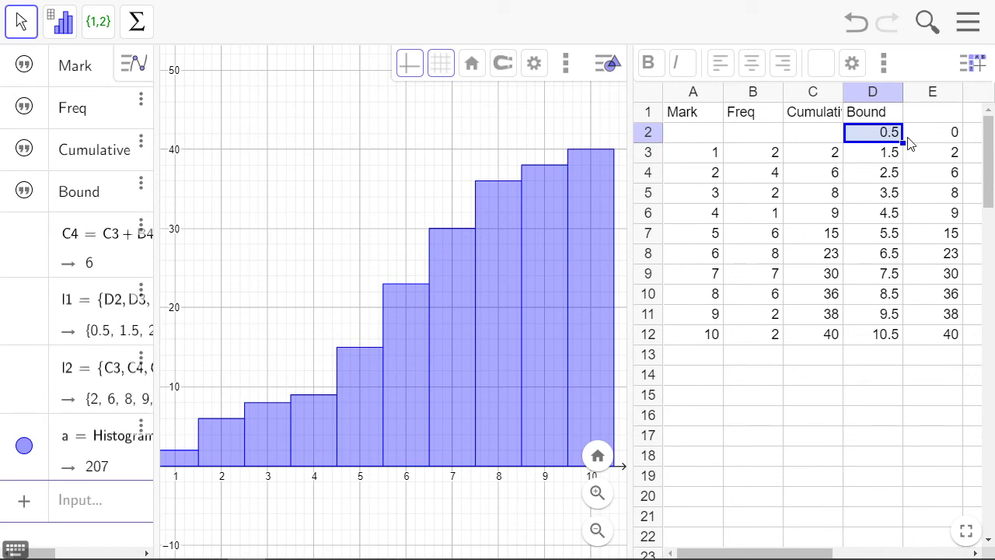
pyautogui.moveTo(870, 138); pyautogui.dragTo(929, 344)
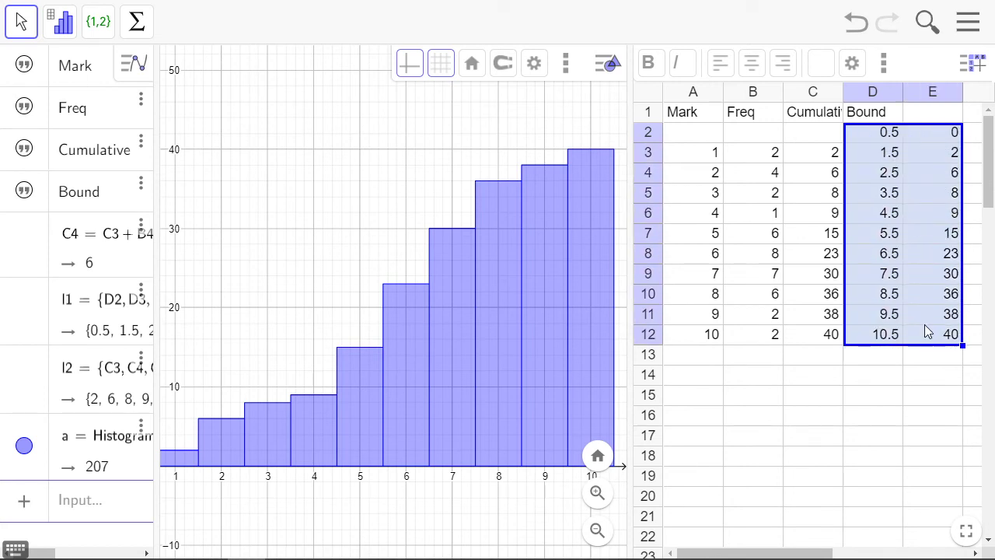
pyautogui.rightClick(925, 338)
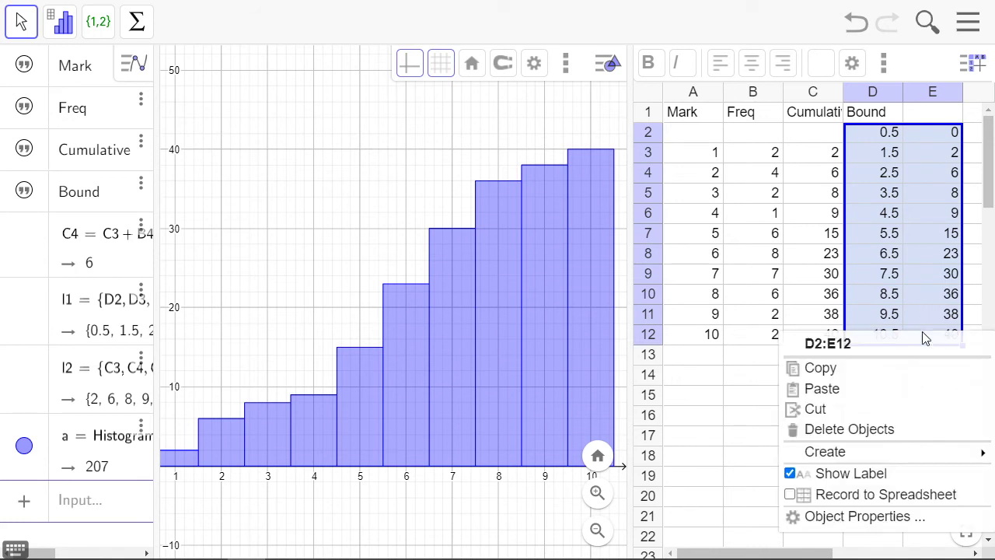
pyautogui.moveTo(855, 451)
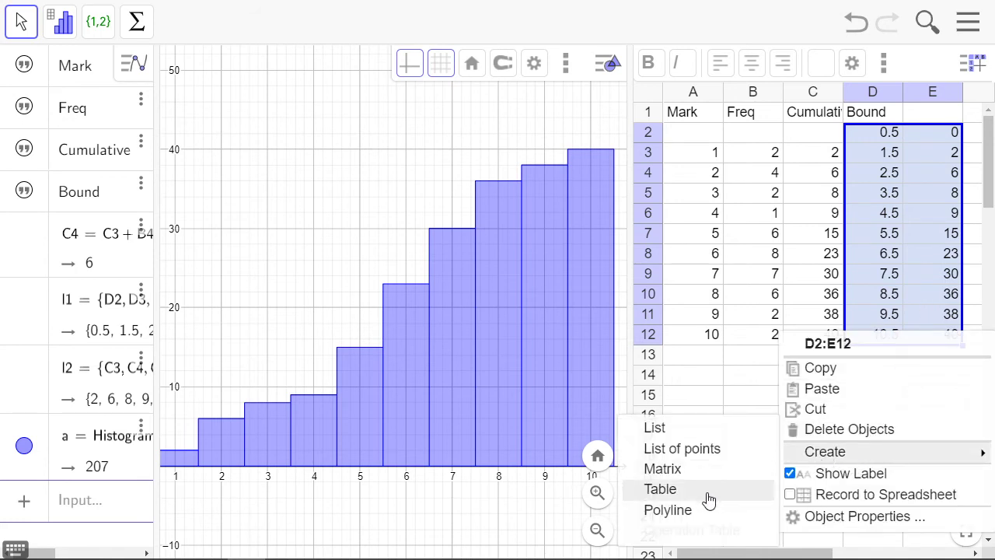
pyautogui.click(666, 510)
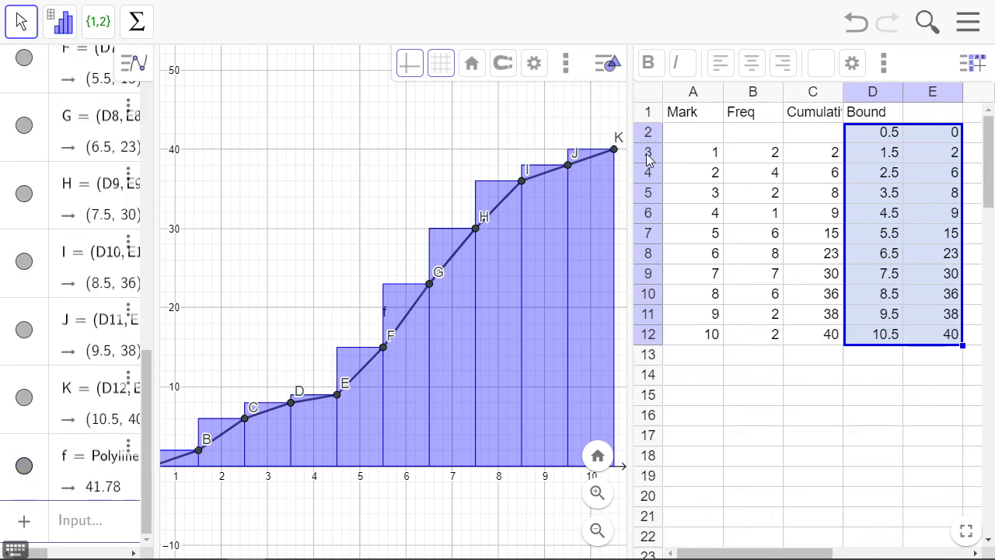
# Make polyline f red and set its line opacity to 100
pyautogui.moveTo(629, 156); pyautogui.dragTo(837, 148)
pyautogui.click(424, 237)
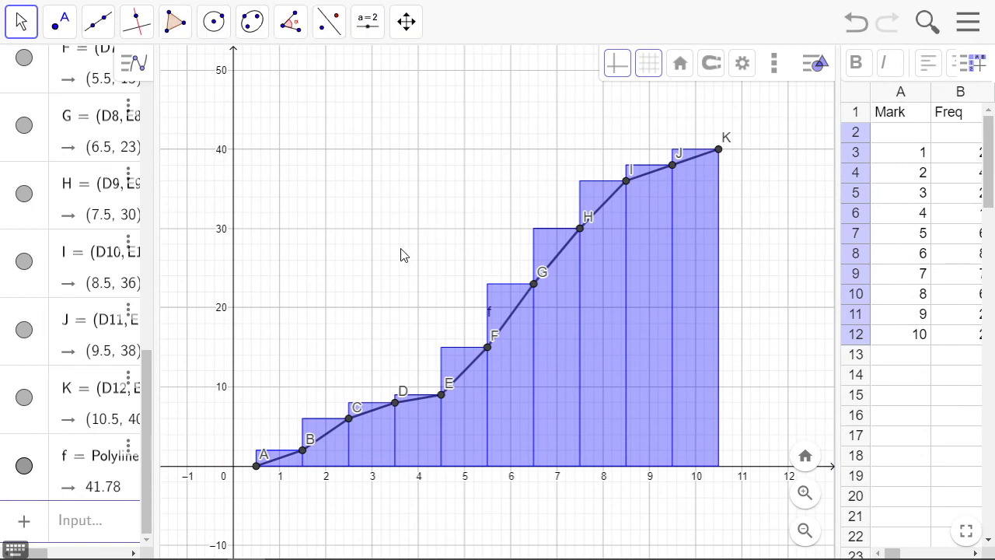
pyautogui.click(39, 483)
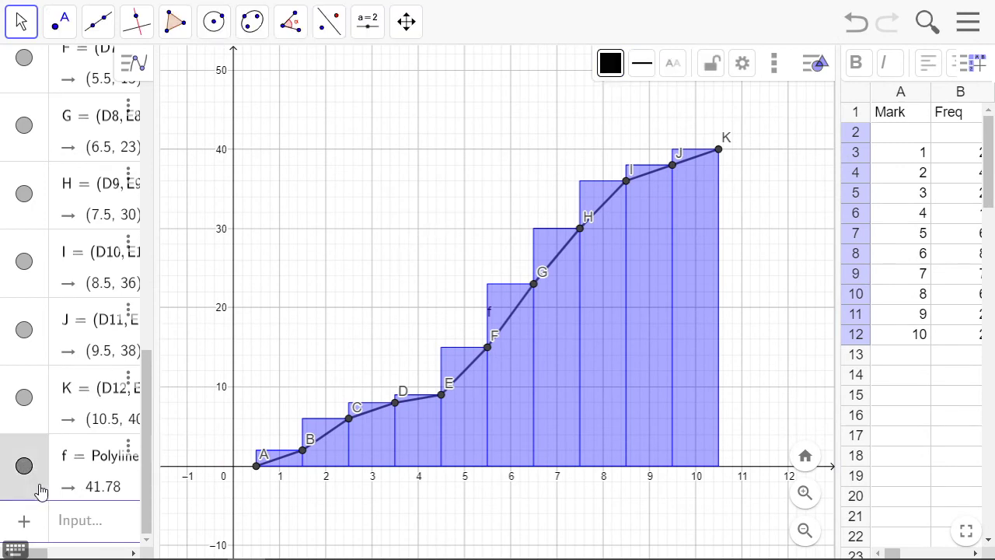
pyautogui.click(132, 444)
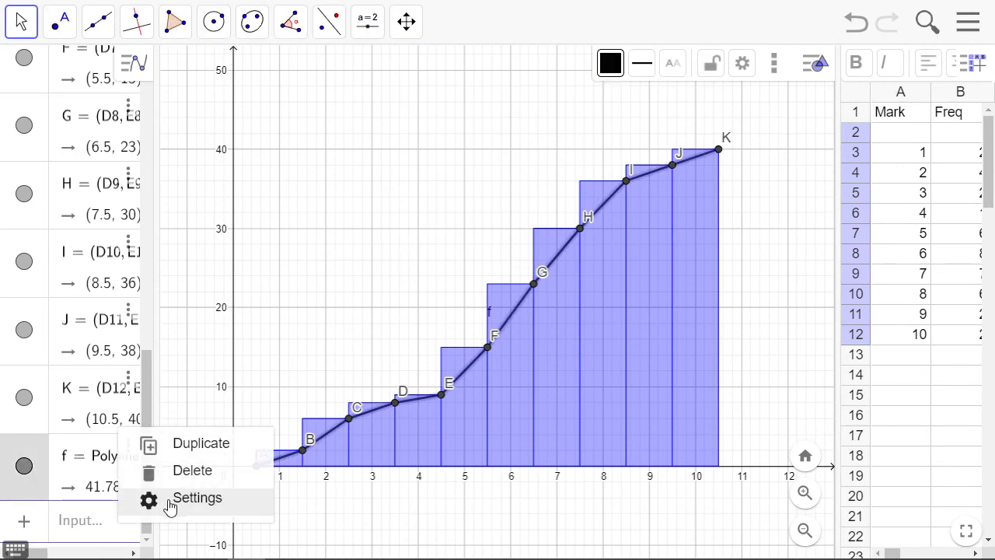
pyautogui.click(167, 499)
pyautogui.moveTo(920, 128); pyautogui.dragTo(676, 201)
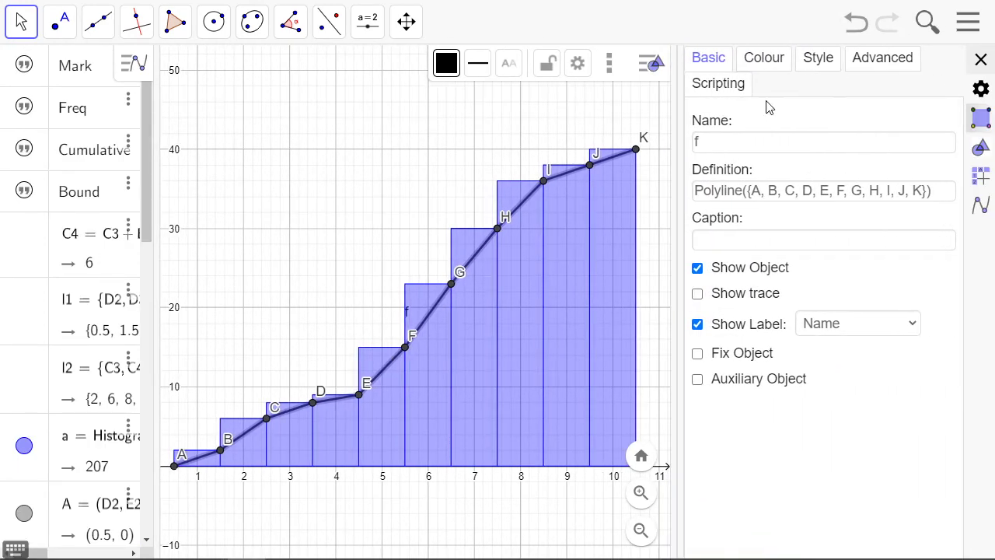
pyautogui.click(773, 64)
pyautogui.click(722, 134)
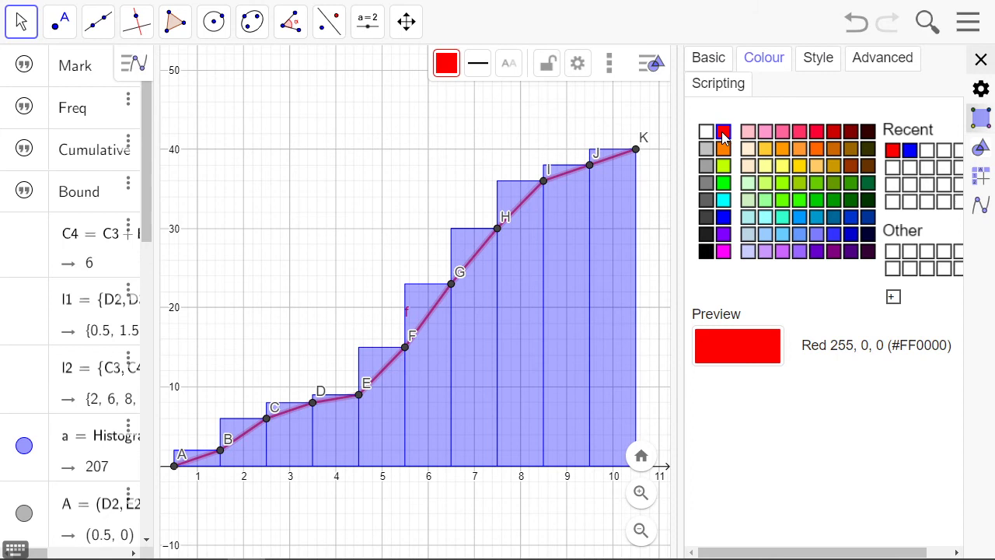
pyautogui.click(813, 59)
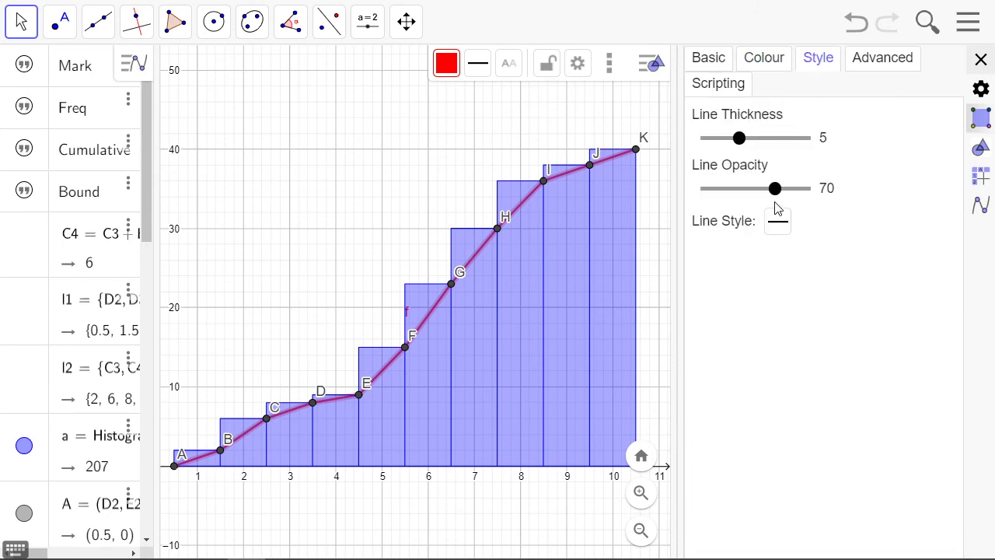
pyautogui.moveTo(775, 188); pyautogui.dragTo(844, 187)
pyautogui.click(720, 67)
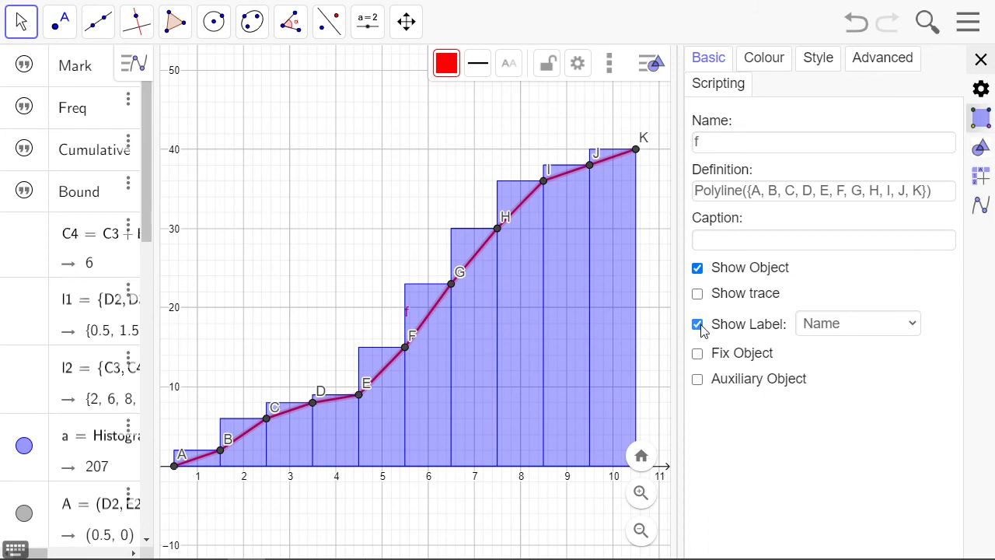
# Hide points A, B, C, D and E in the Algebra view
pyautogui.click(981, 59)
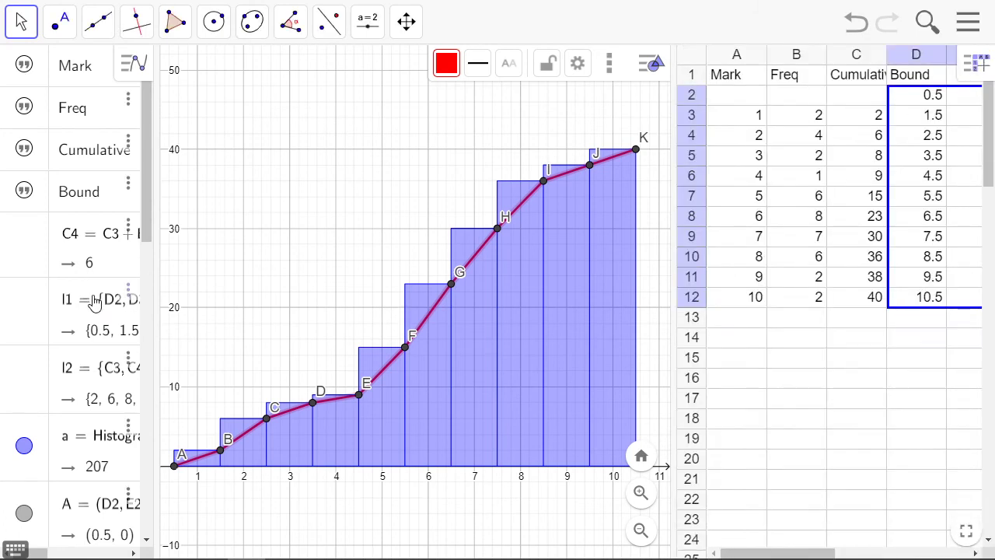
pyautogui.scroll(-3, 54, 335)
pyautogui.click(24, 357)
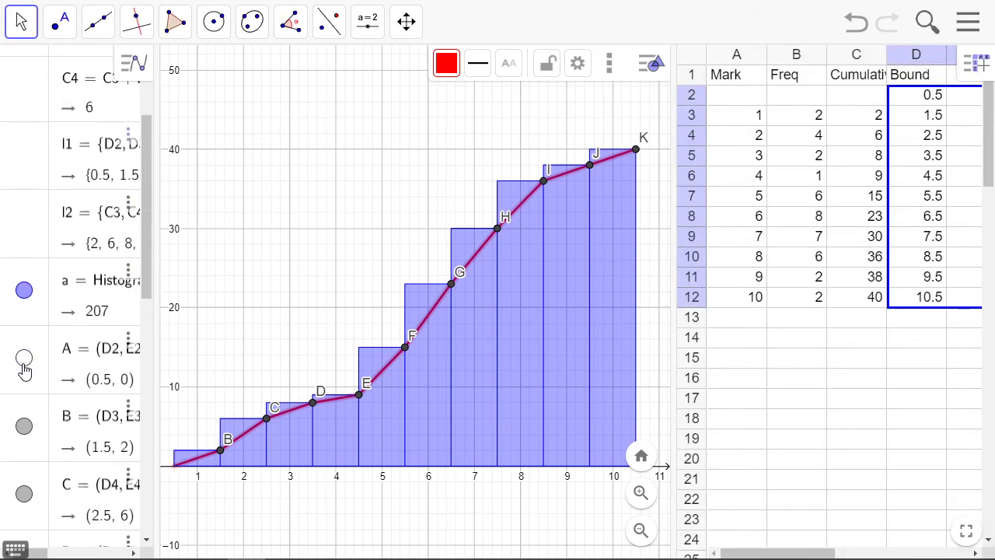
pyautogui.click(24, 426)
pyautogui.scroll(-1, 24, 426)
pyautogui.click(24, 418)
pyautogui.scroll(-1, 25, 426)
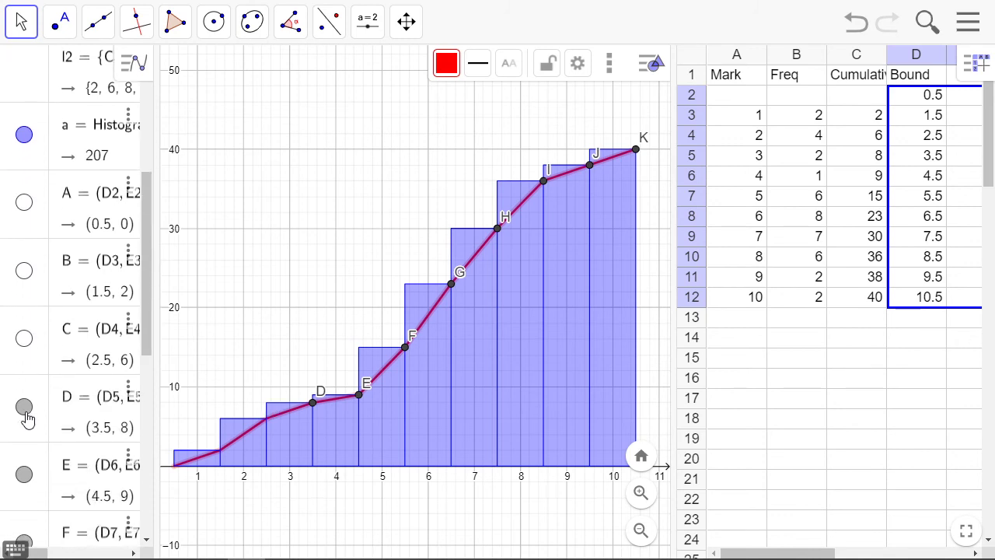
pyautogui.click(24, 407)
pyautogui.scroll(-1, 27, 420)
pyautogui.click(25, 400)
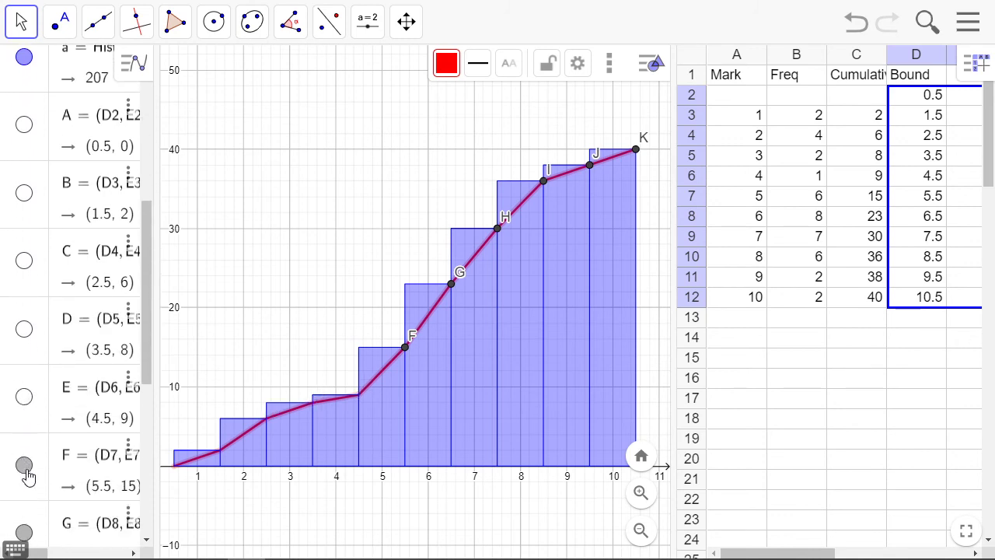
# Hide the remaining points F, G, H, I, J and K
pyautogui.click(26, 465)
pyautogui.scroll(-1, 28, 476)
pyautogui.click(25, 455)
pyautogui.scroll(-2, 27, 466)
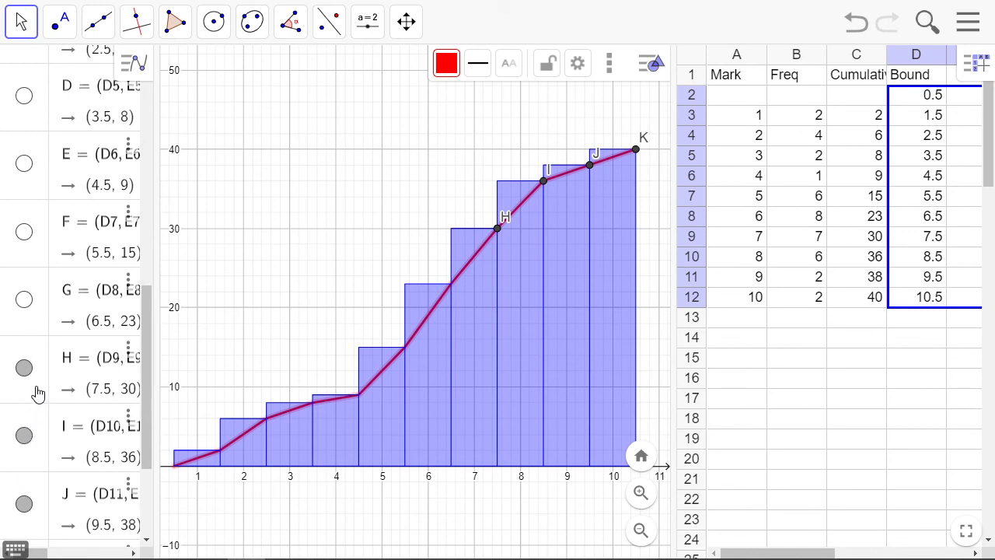
pyautogui.click(25, 369)
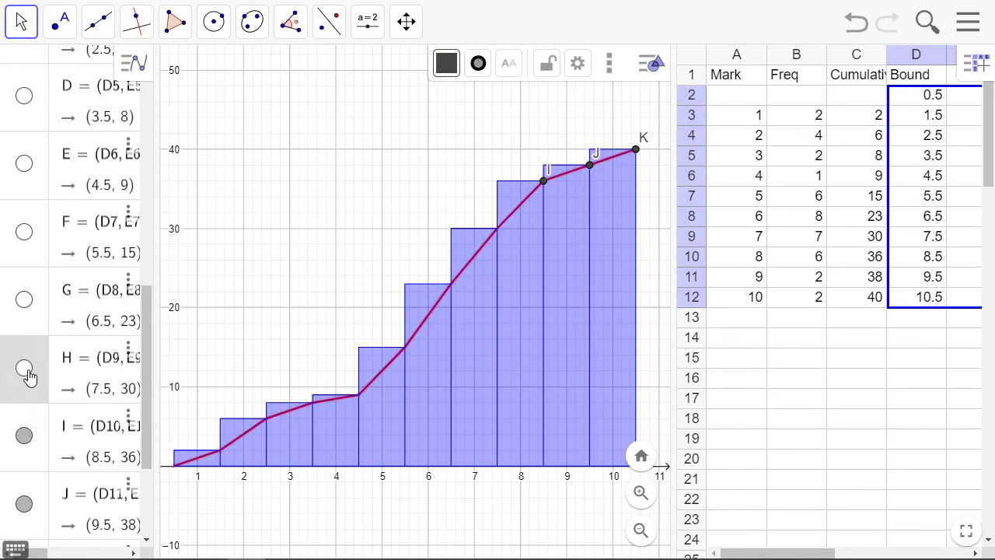
pyautogui.click(24, 436)
pyautogui.scroll(-1, 23, 439)
pyautogui.click(23, 437)
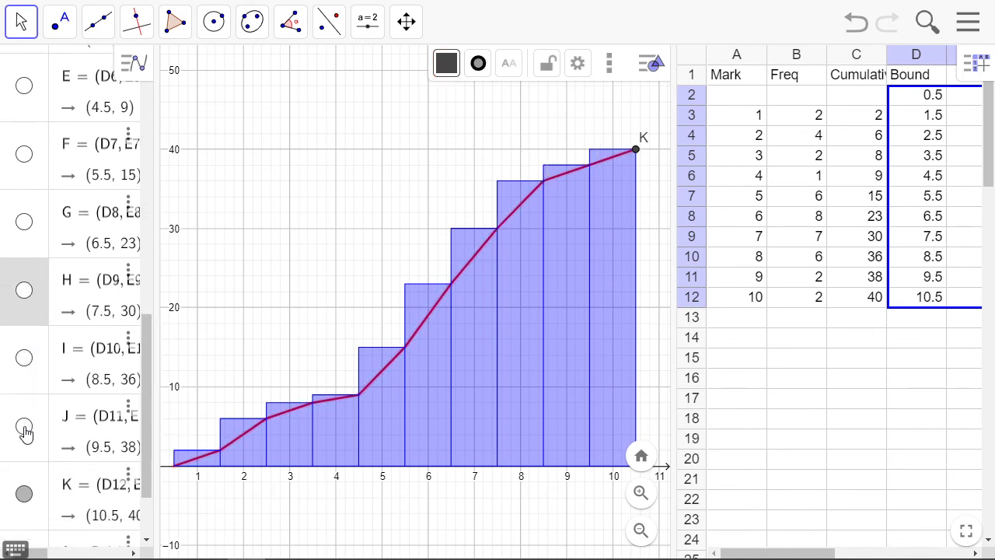
pyautogui.click(24, 492)
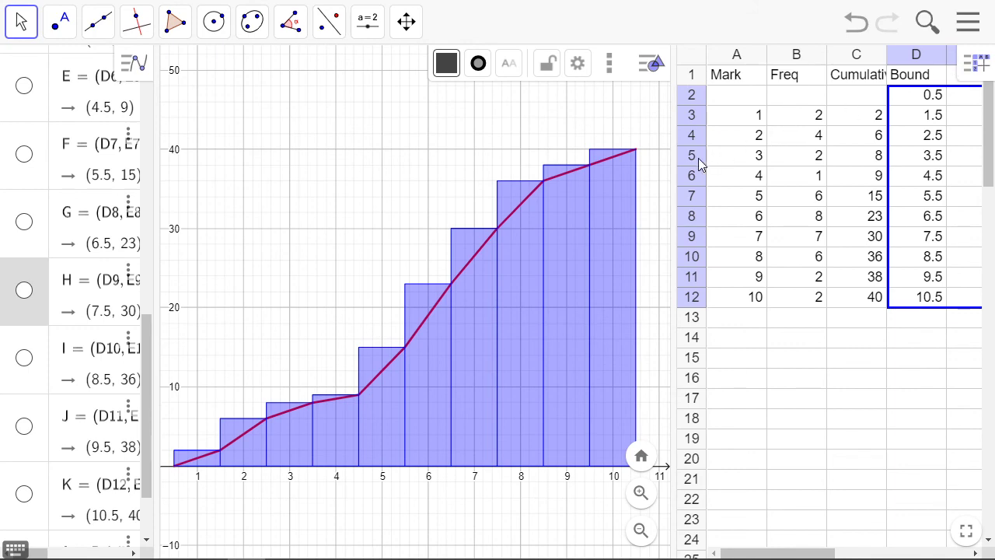
# Turn off the graph's grid in Graphics settings
pyautogui.moveTo(673, 177); pyautogui.dragTo(773, 163)
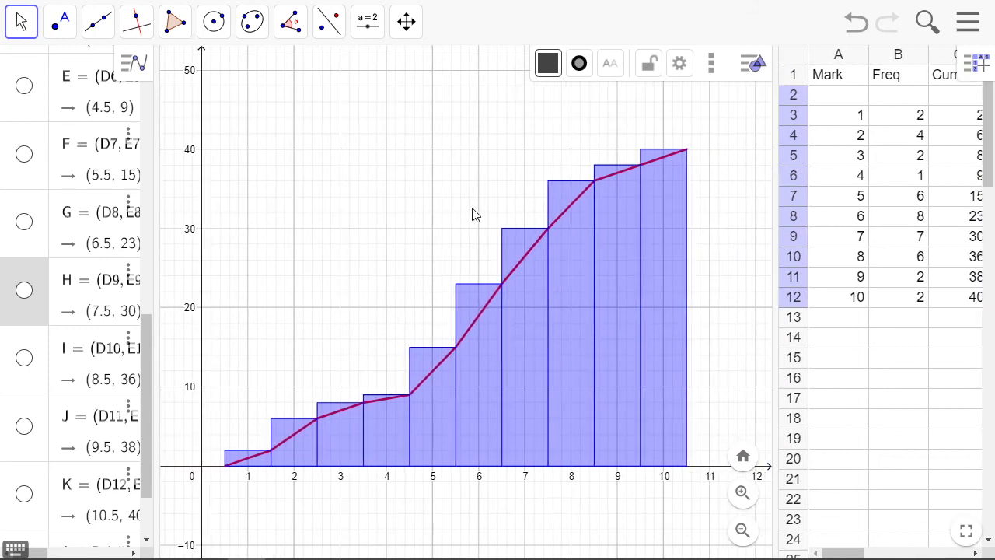
pyautogui.moveTo(459, 220); pyautogui.dragTo(443, 186)
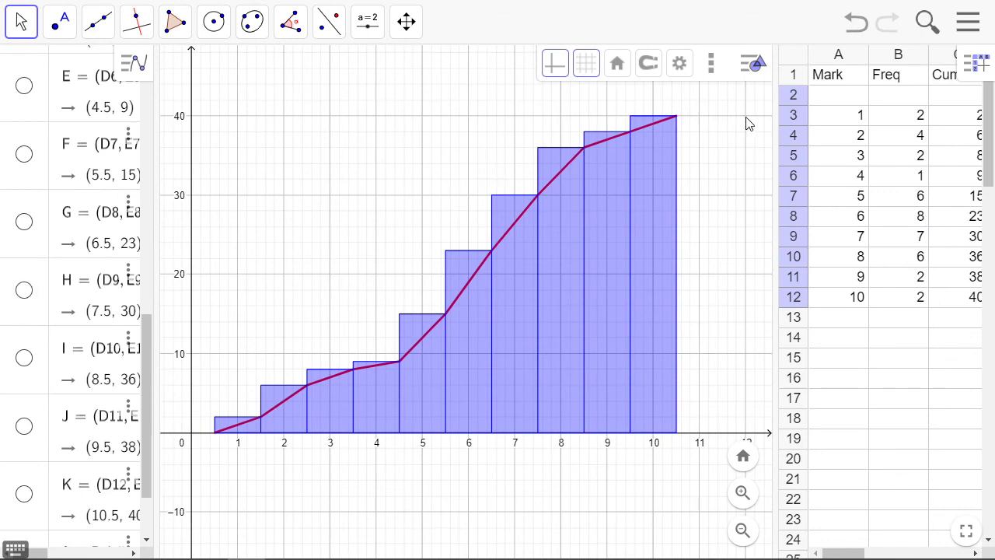
pyautogui.rightClick(339, 151)
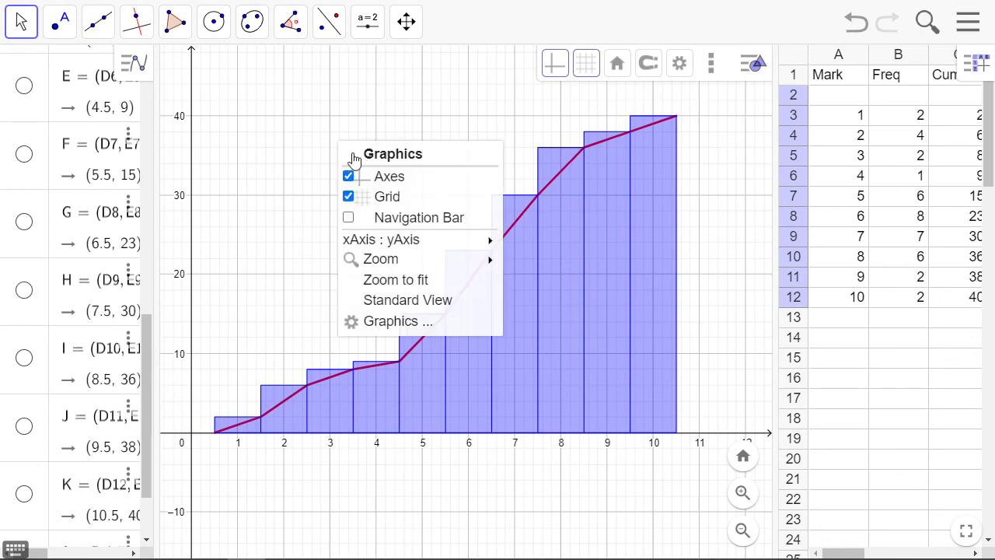
pyautogui.click(405, 328)
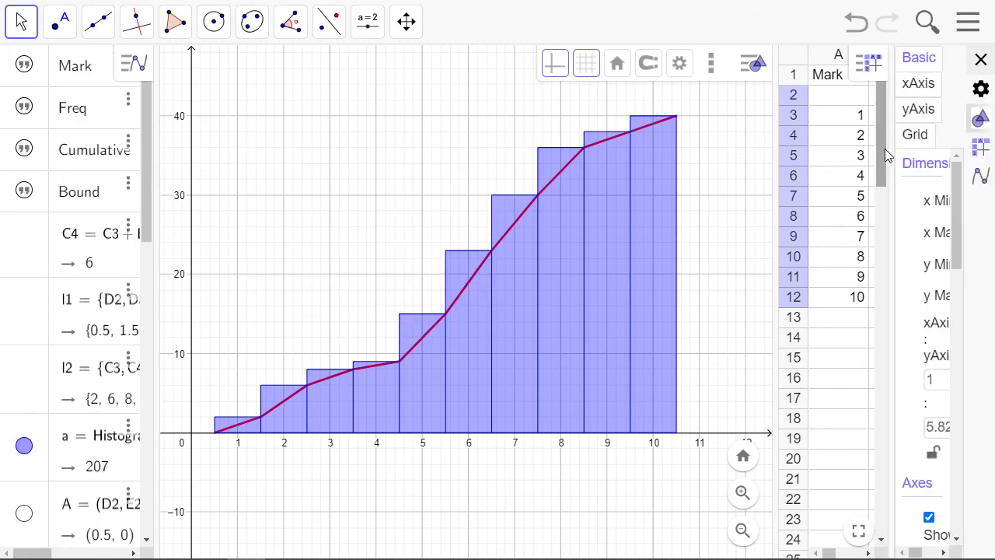
pyautogui.moveTo(888, 150); pyautogui.dragTo(760, 177)
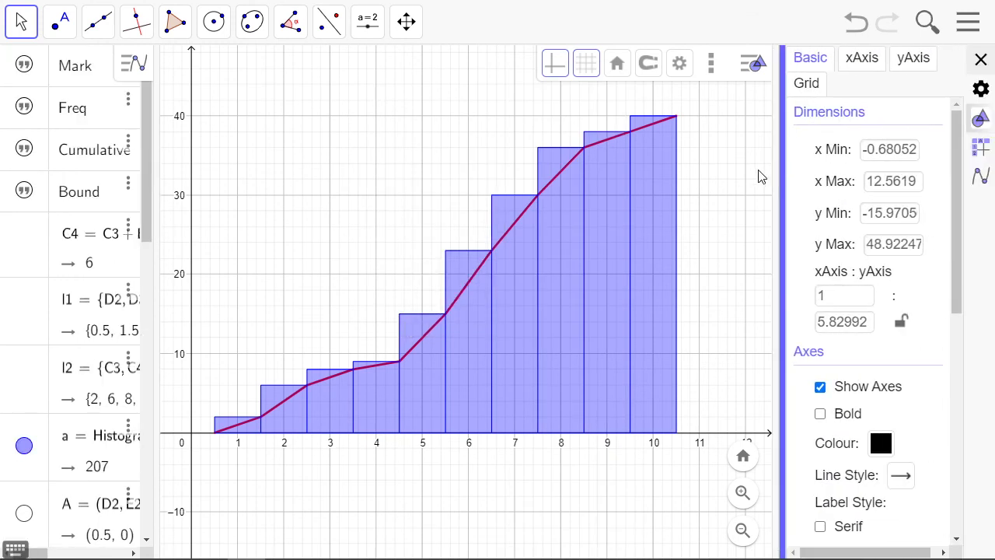
pyautogui.click(825, 83)
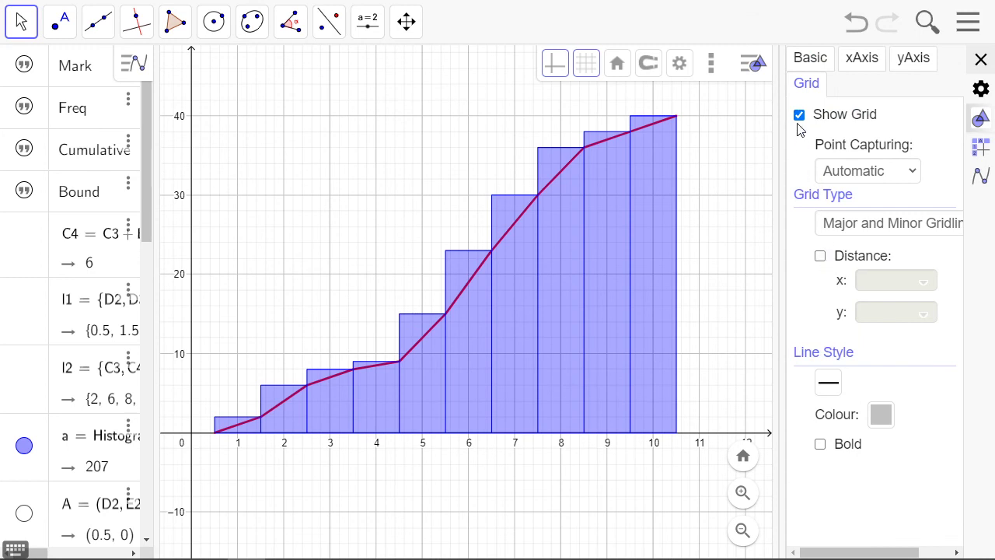
pyautogui.click(799, 115)
# Set both the x-axis and y-axis to positive direction only
pyautogui.click(864, 59)
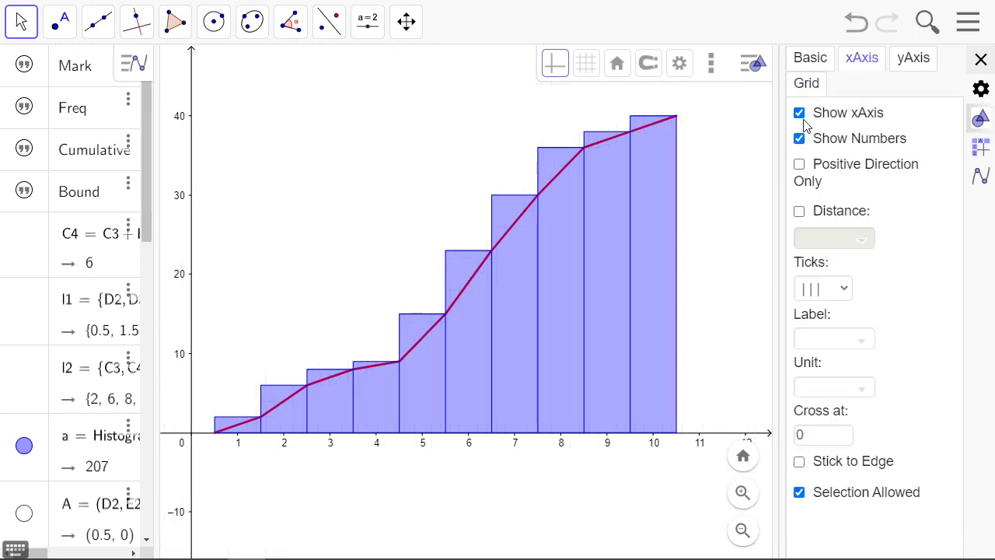
pyautogui.click(799, 164)
pyautogui.click(902, 60)
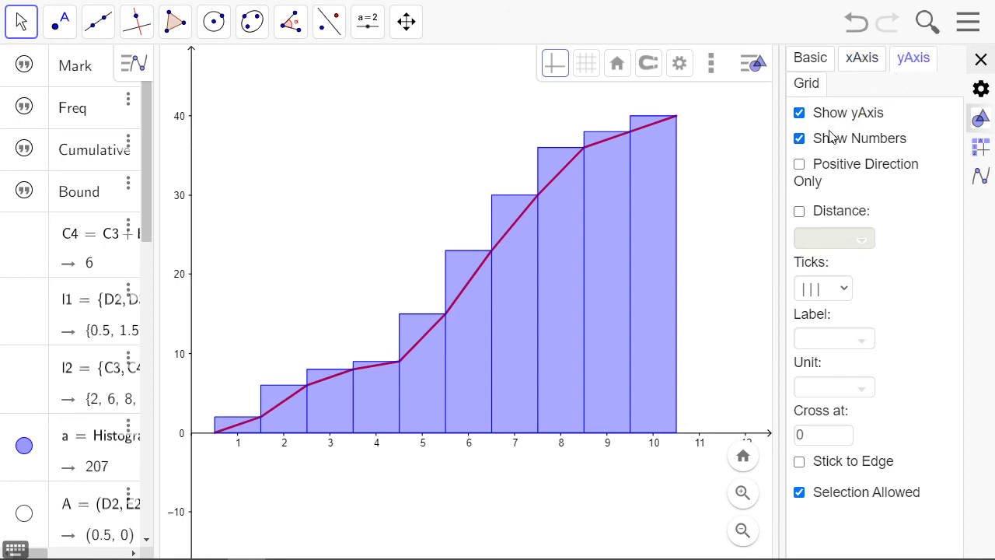
pyautogui.click(799, 164)
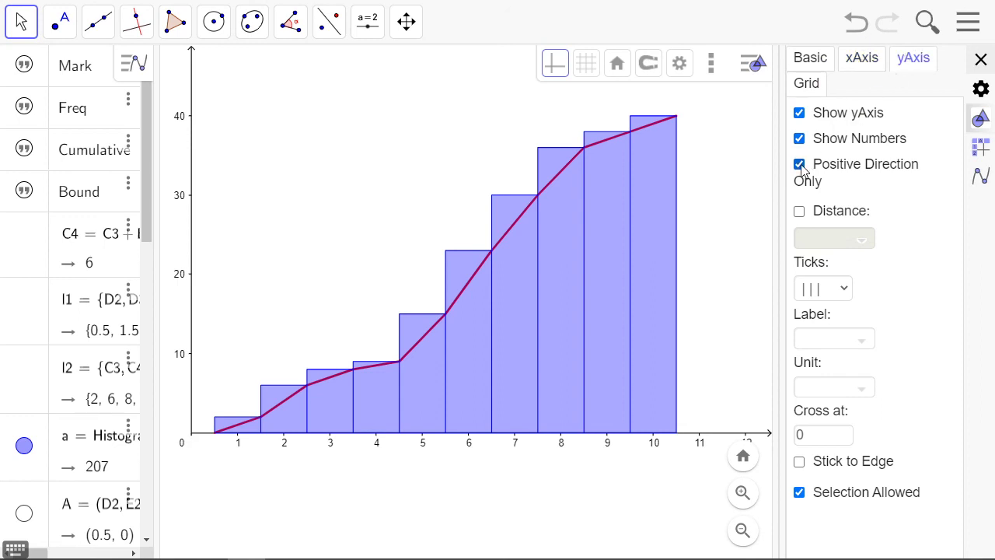
pyautogui.click(981, 62)
pyautogui.click(968, 21)
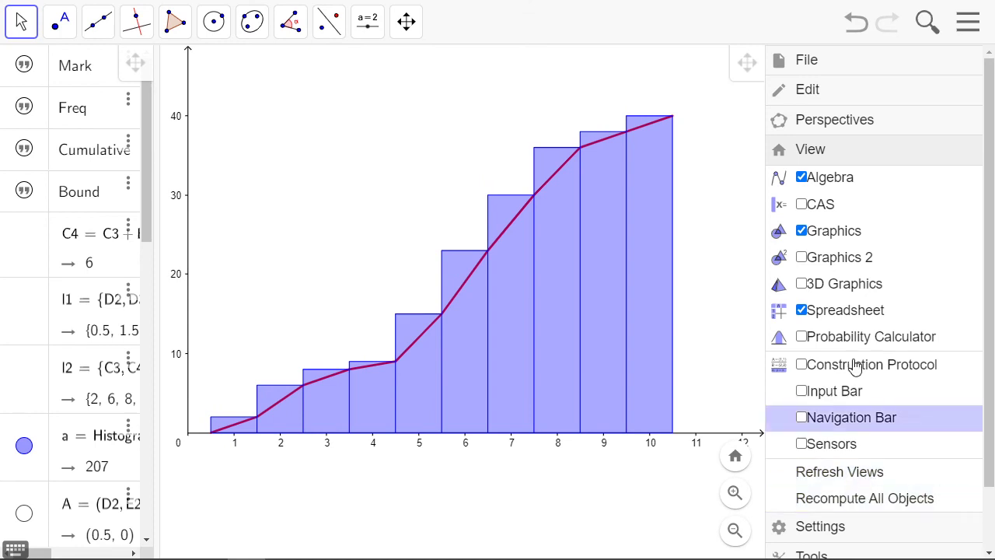
# Set the global font size to 24 pt and widen the graph so the y-axis shows 50
pyautogui.click(818, 529)
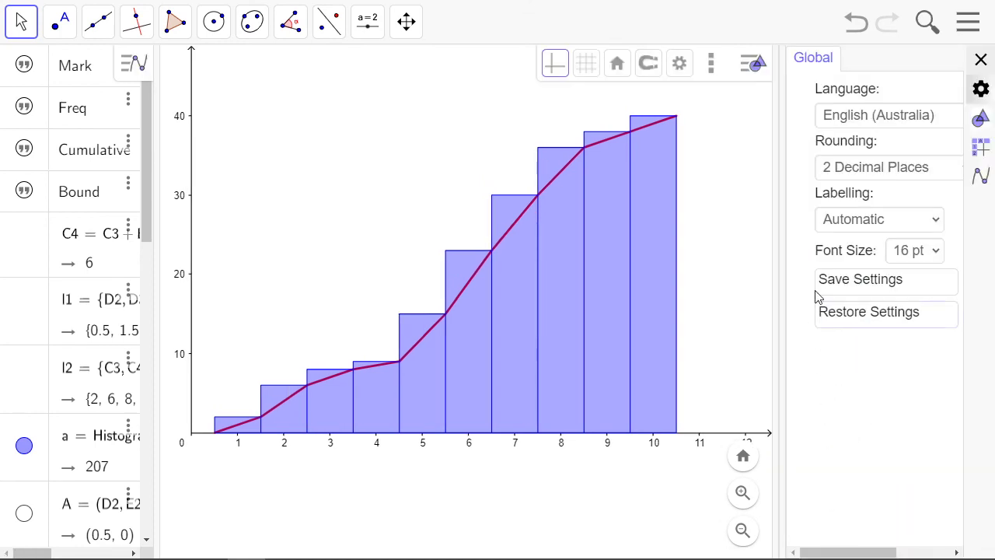
pyautogui.click(917, 250)
pyautogui.click(914, 361)
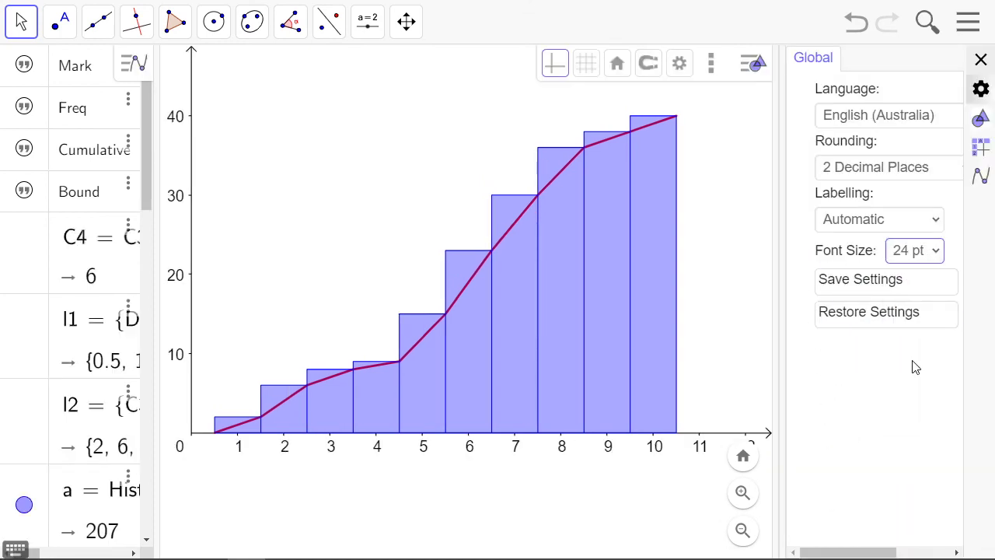
pyautogui.click(980, 60)
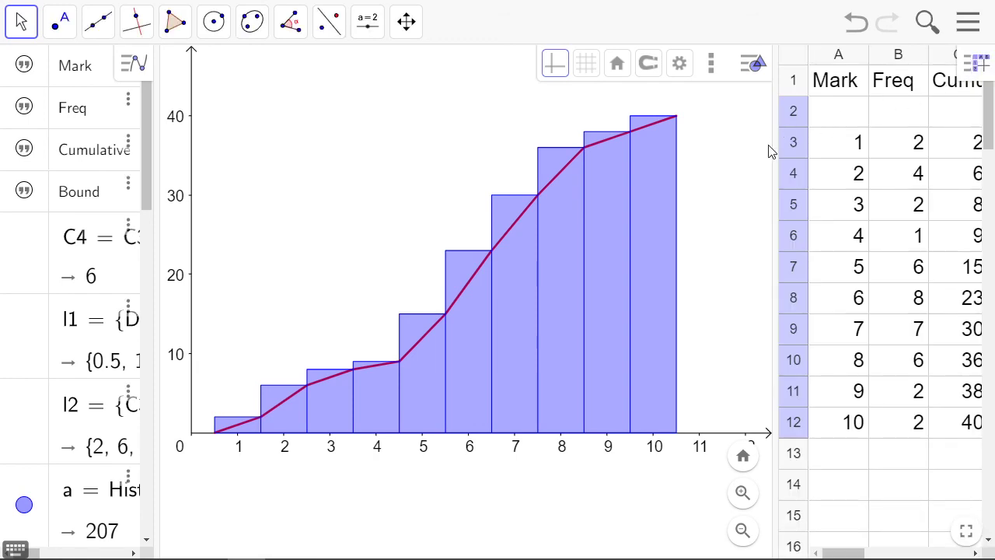
pyautogui.moveTo(777, 151); pyautogui.dragTo(840, 144)
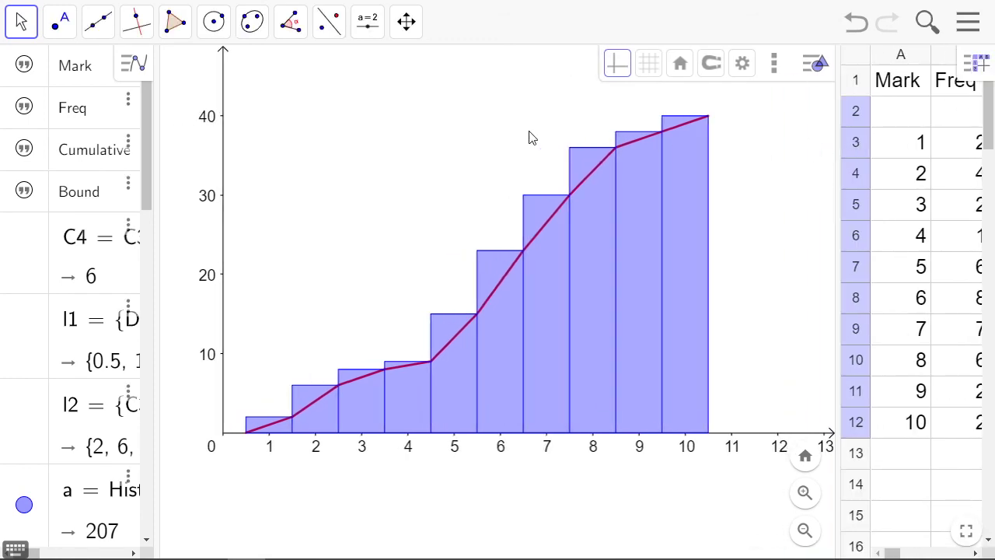
pyautogui.moveTo(486, 163); pyautogui.dragTo(490, 182)
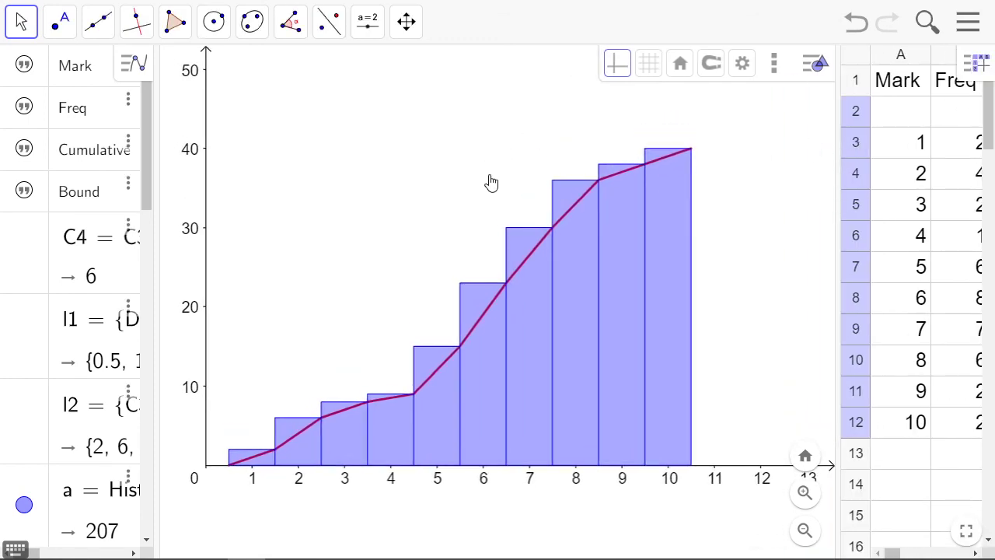